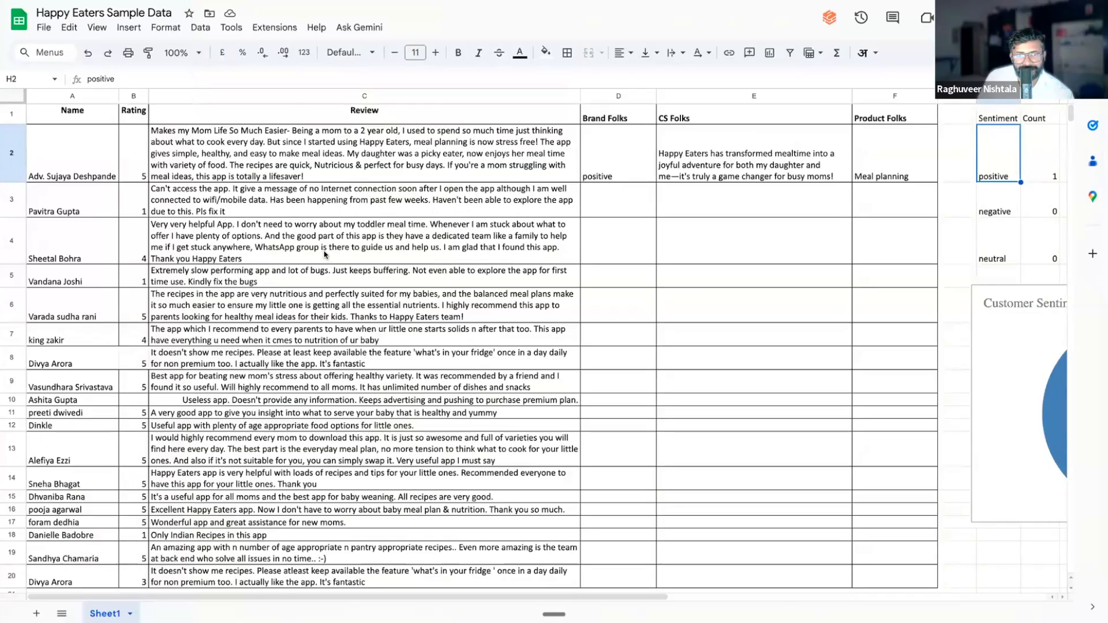
- Look over the reviewer names, ratings and review texts in columns A to C down to row 20
drag(60, 171, 64, 510)
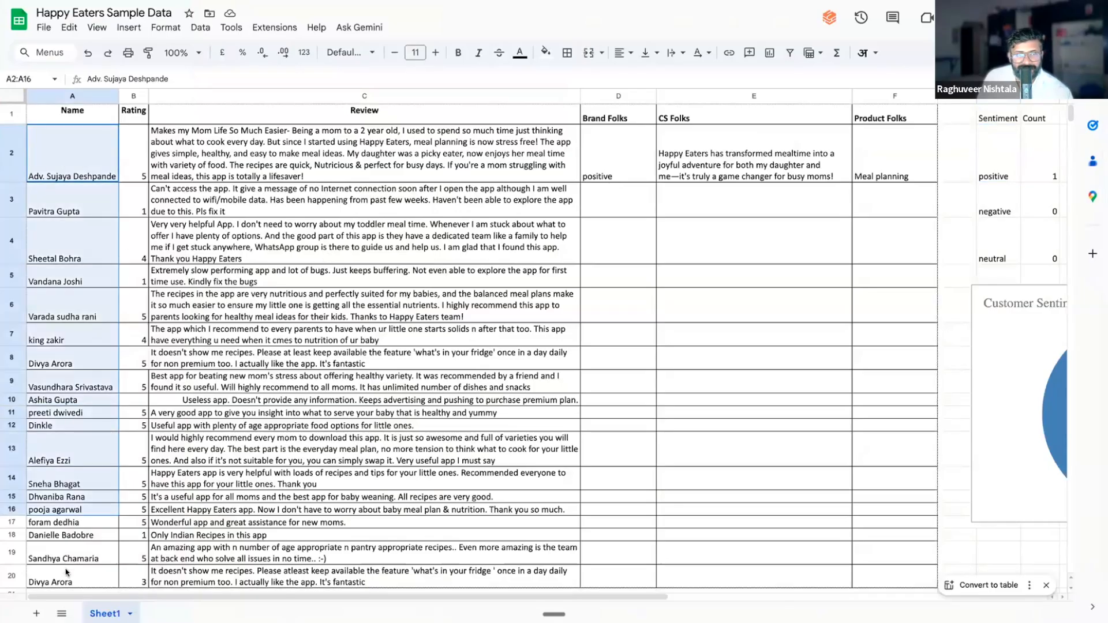
drag(142, 153, 143, 581)
drag(364, 153, 392, 431)
scroll(393, 424, up, 3)
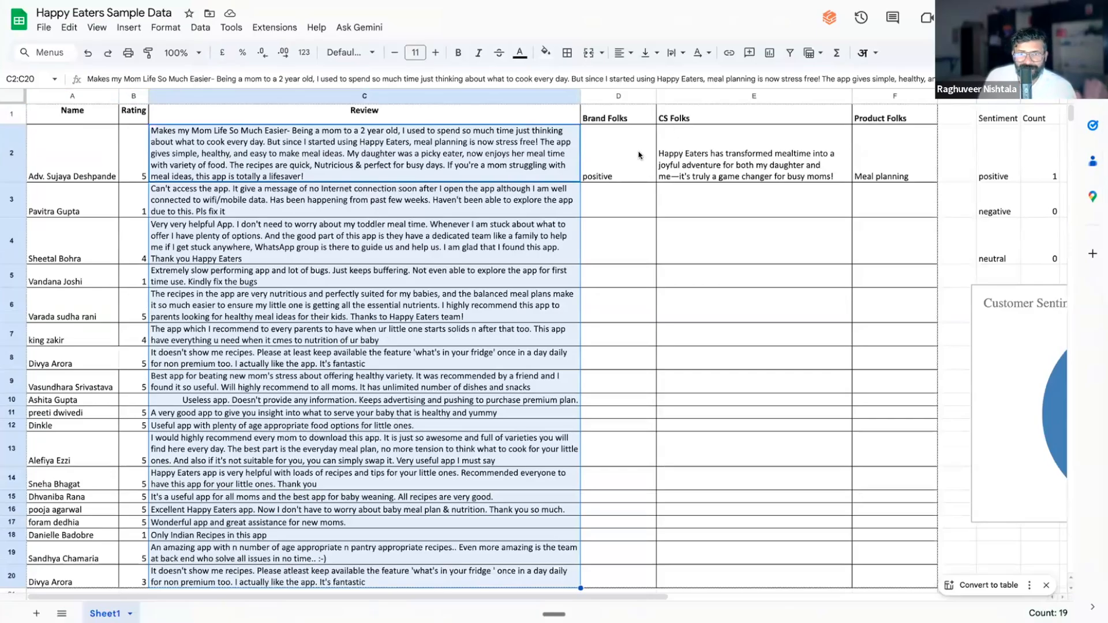
- Inspect the sentiment formula in cell D2 and show the Numerous.ai ChatGPT for Sheets sidebar
click(625, 157)
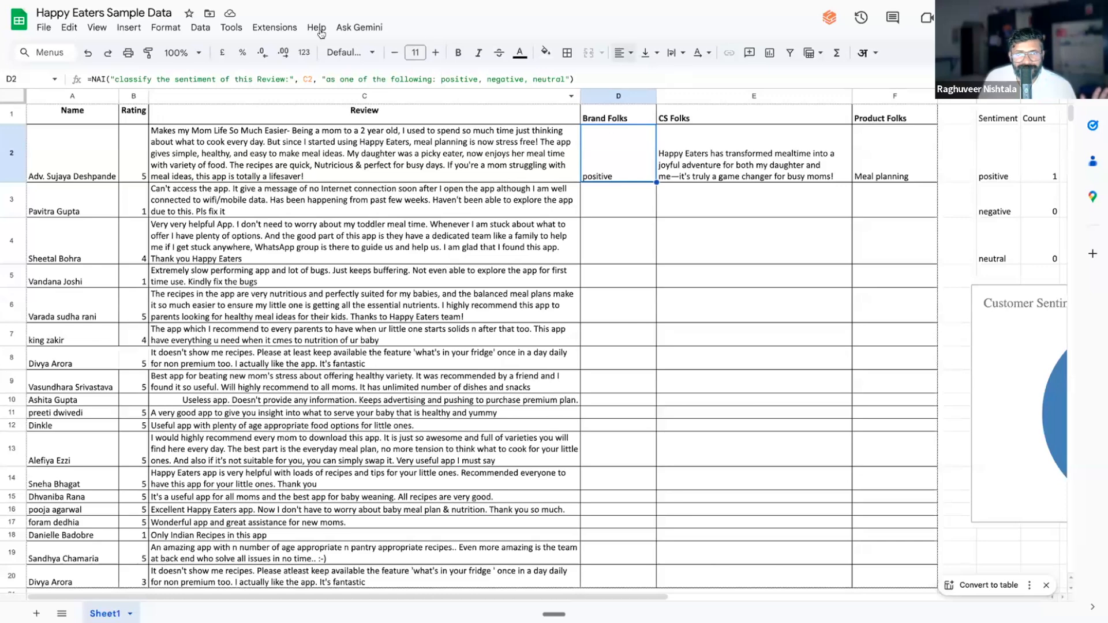
click(275, 27)
mouse_move(325, 169)
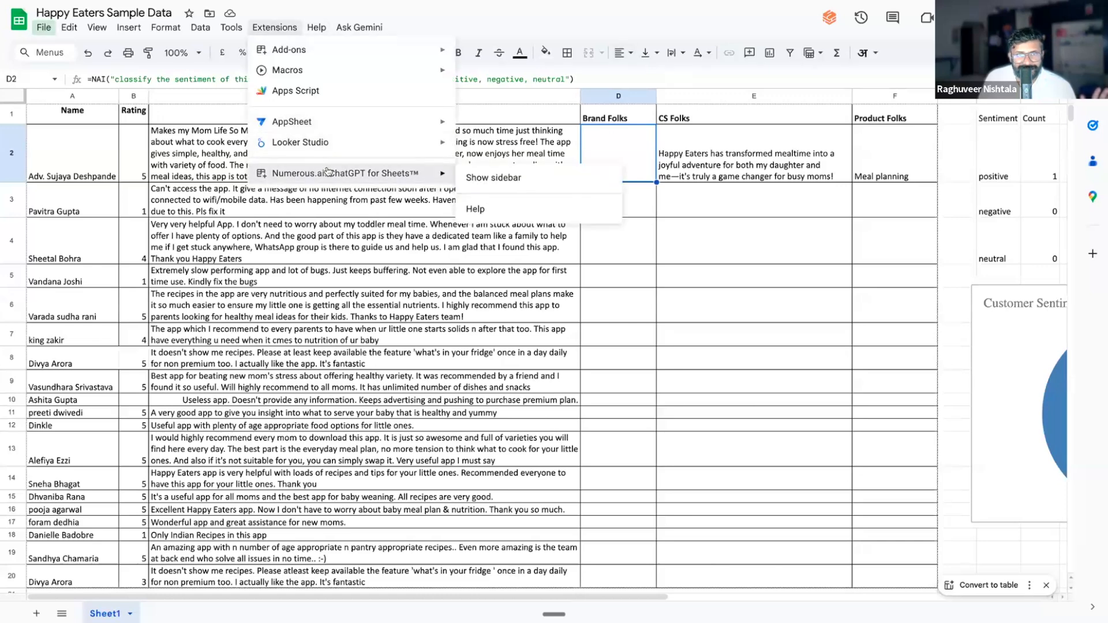
click(520, 182)
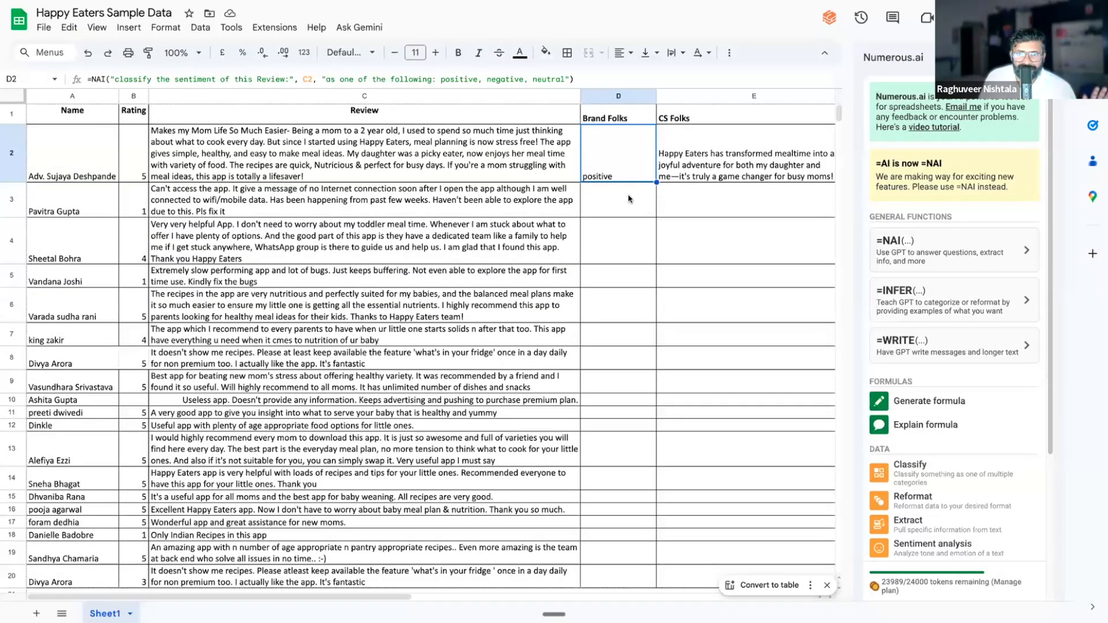
- Fill the NAI sentiment formula for review C2 from D2 down the Brand Folks column through row 20
click(339, 166)
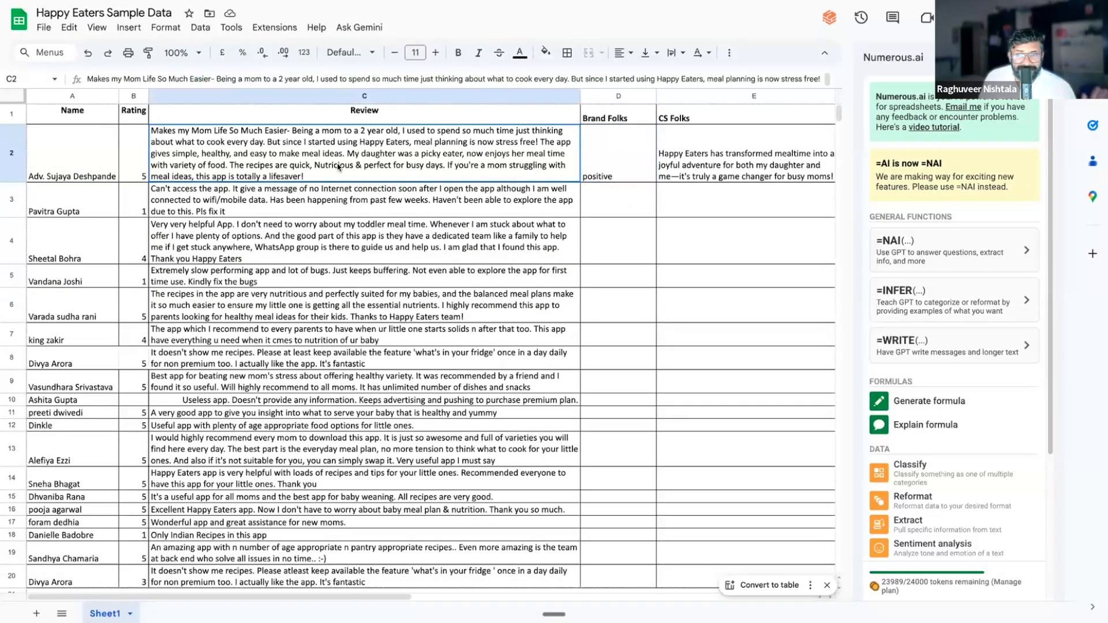
click(628, 169)
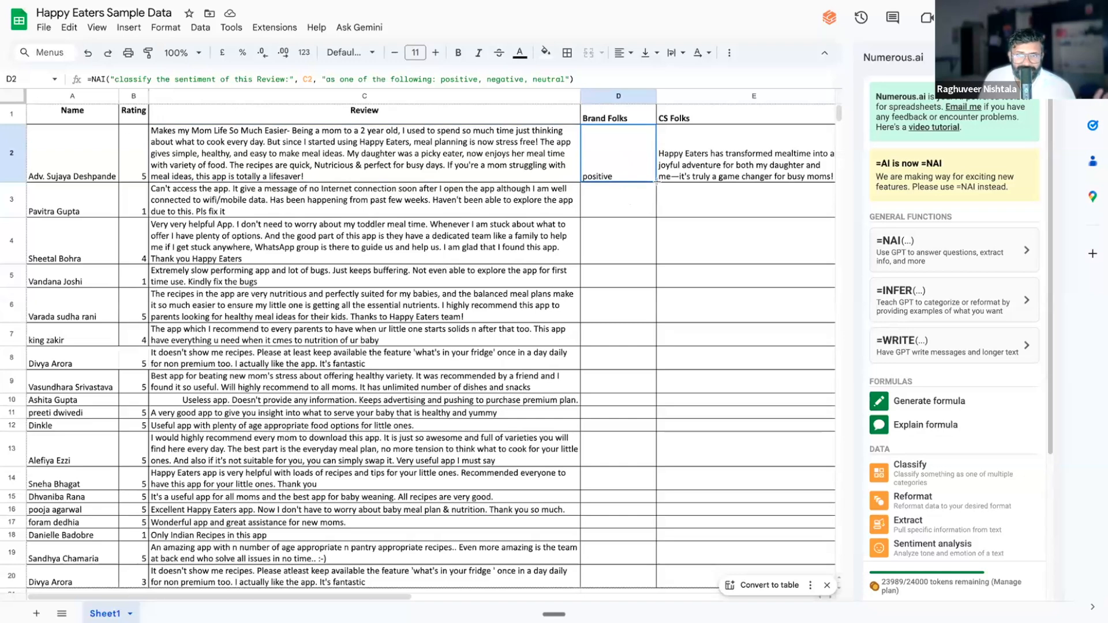
drag(639, 339, 643, 492)
scroll(643, 479, up, 1)
scroll(642, 466, up, 1)
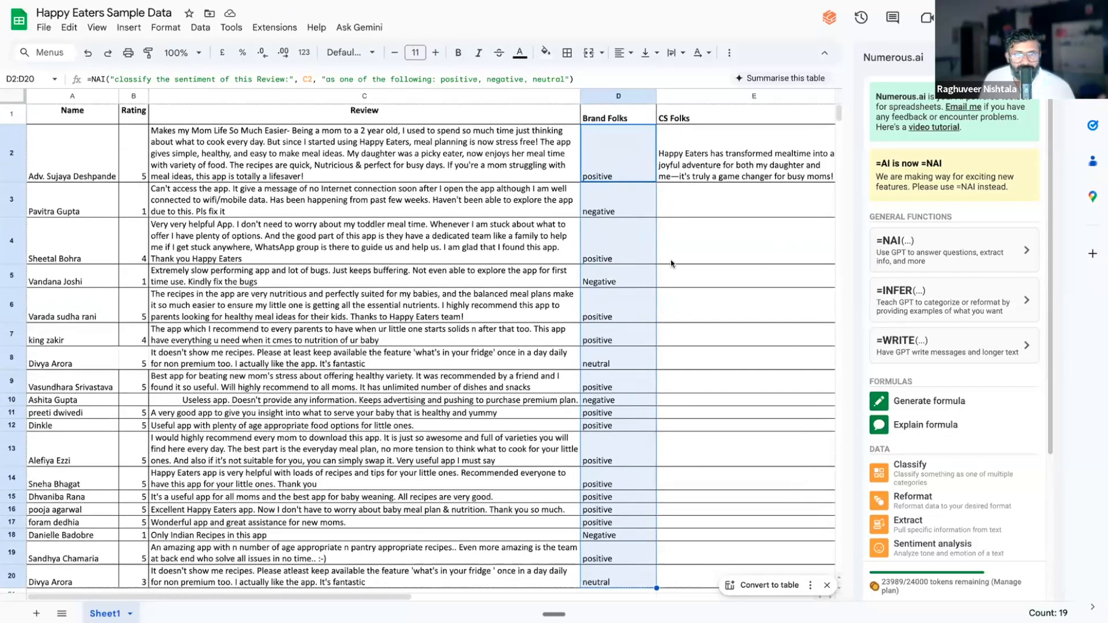
- Review the sentiments in the Brand Folks column, comparing the rating and review in row 8 with its classification
click(603, 210)
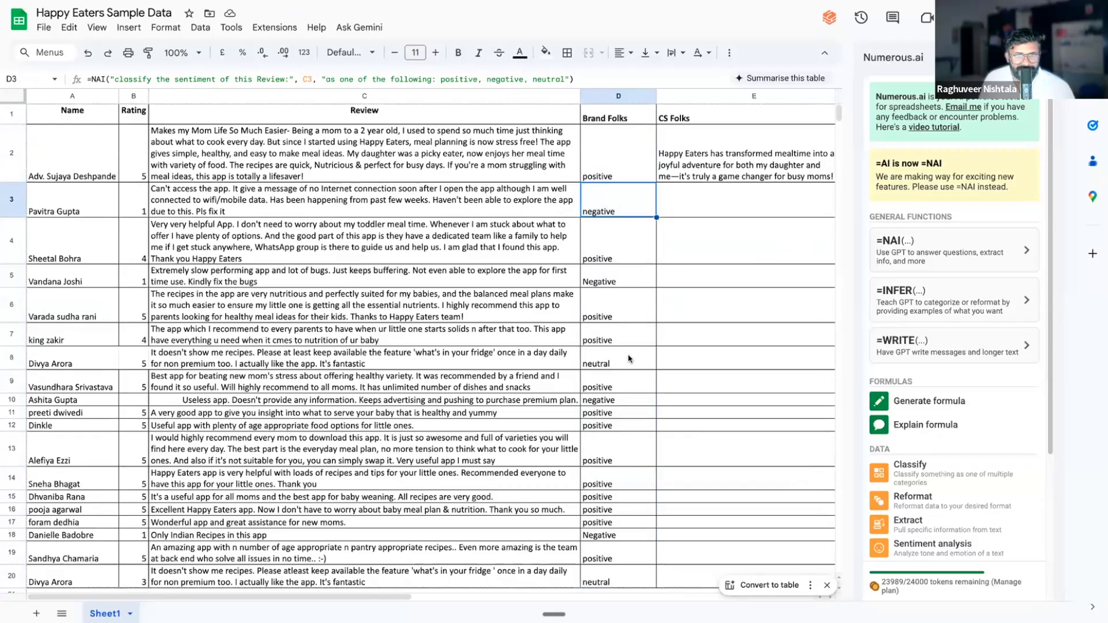
scroll(615, 528, down, 1)
scroll(616, 524, up, 1)
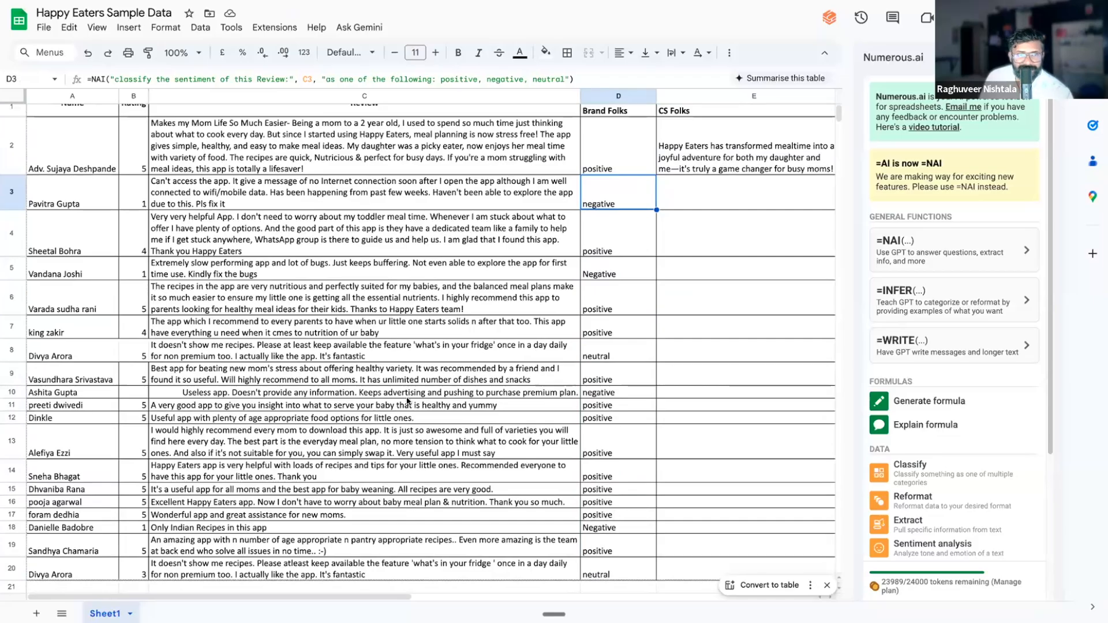
scroll(237, 370, up, 1)
drag(52, 362, 604, 358)
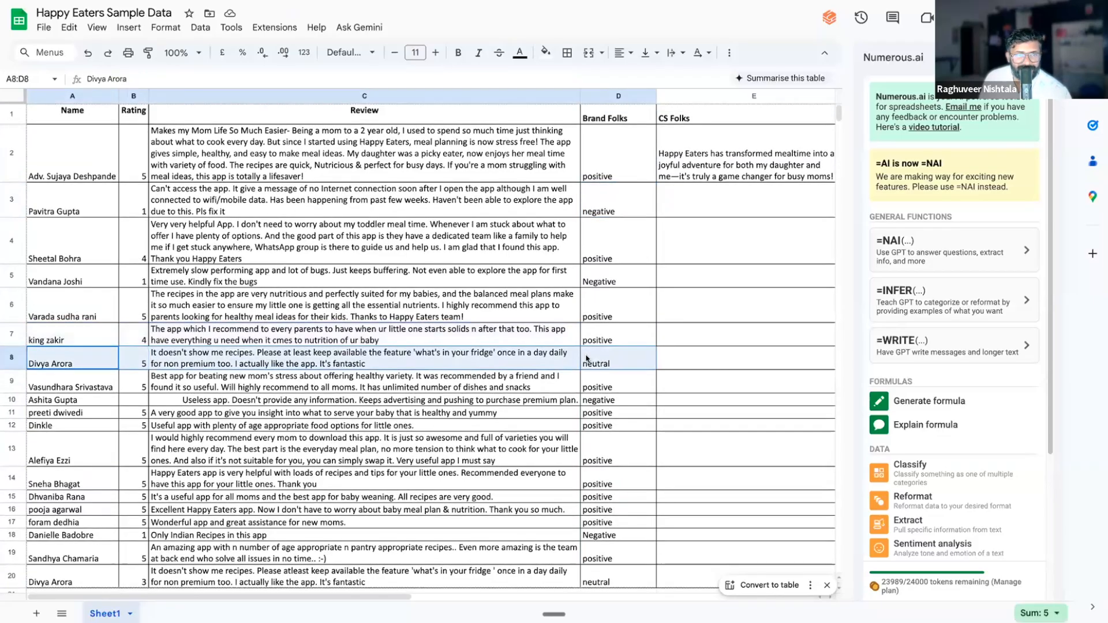
click(137, 362)
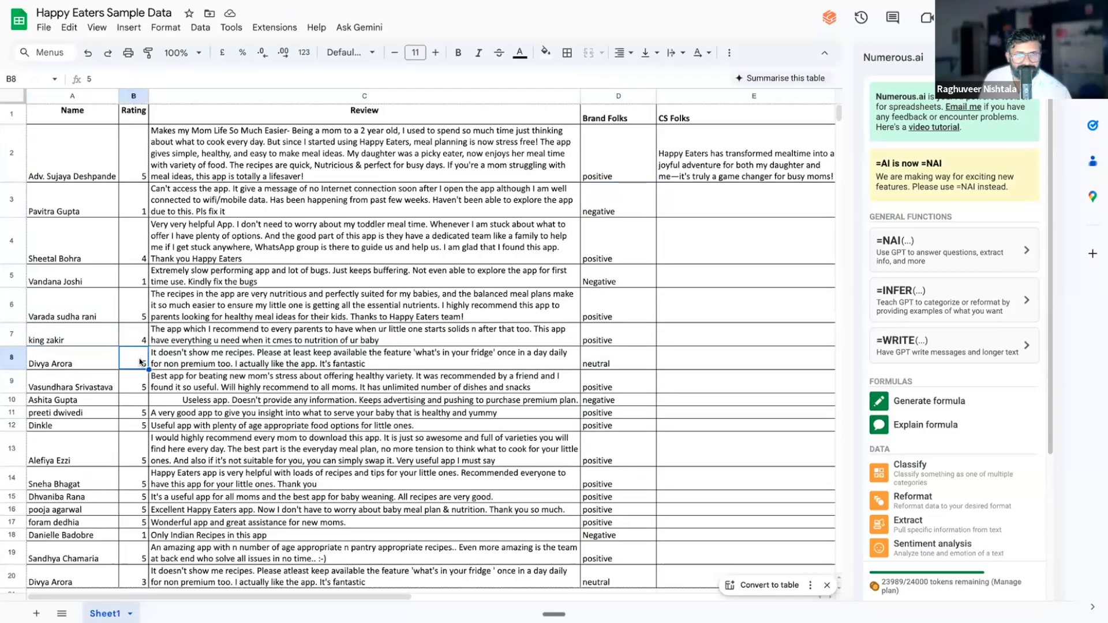
click(616, 358)
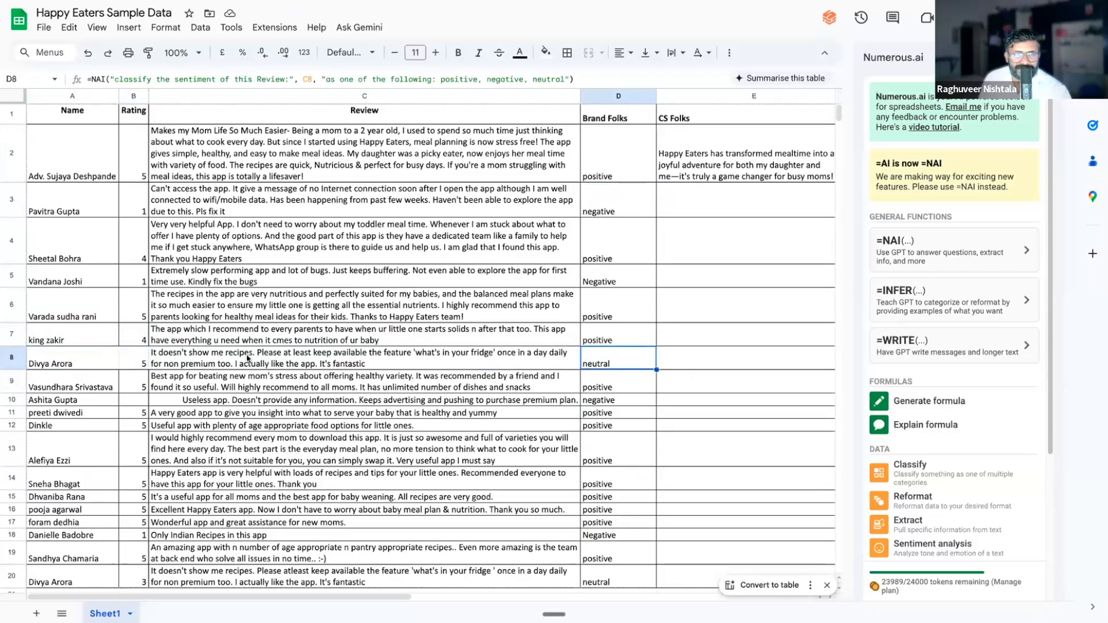
click(134, 365)
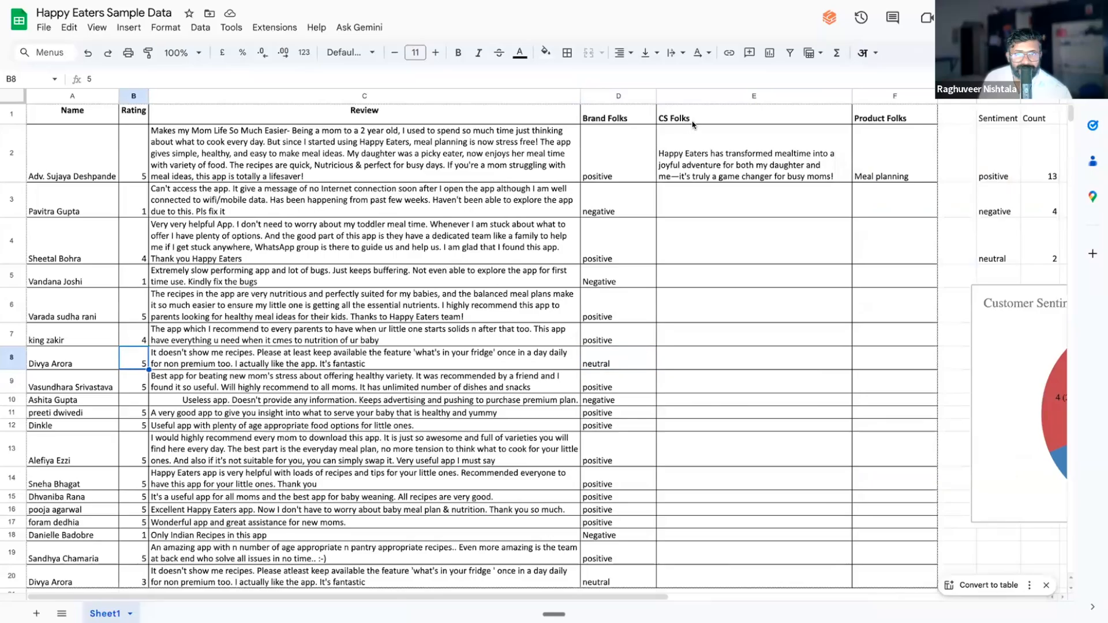
- Examine the Write formula in cell E2 under CS Folks, especially its instruction on the reply's tone
click(692, 123)
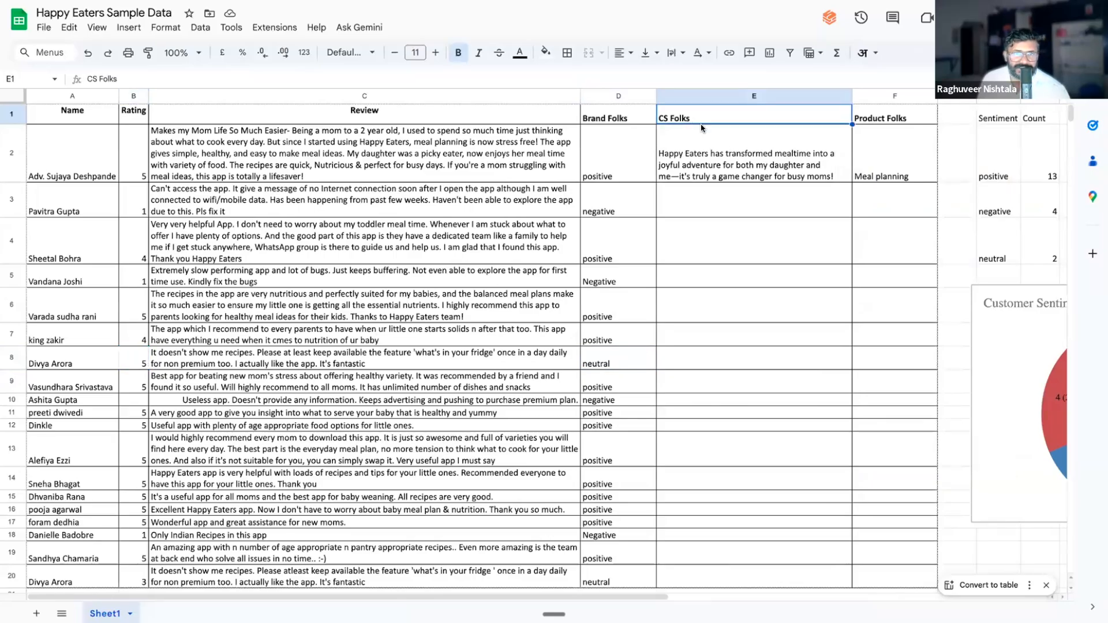
click(728, 153)
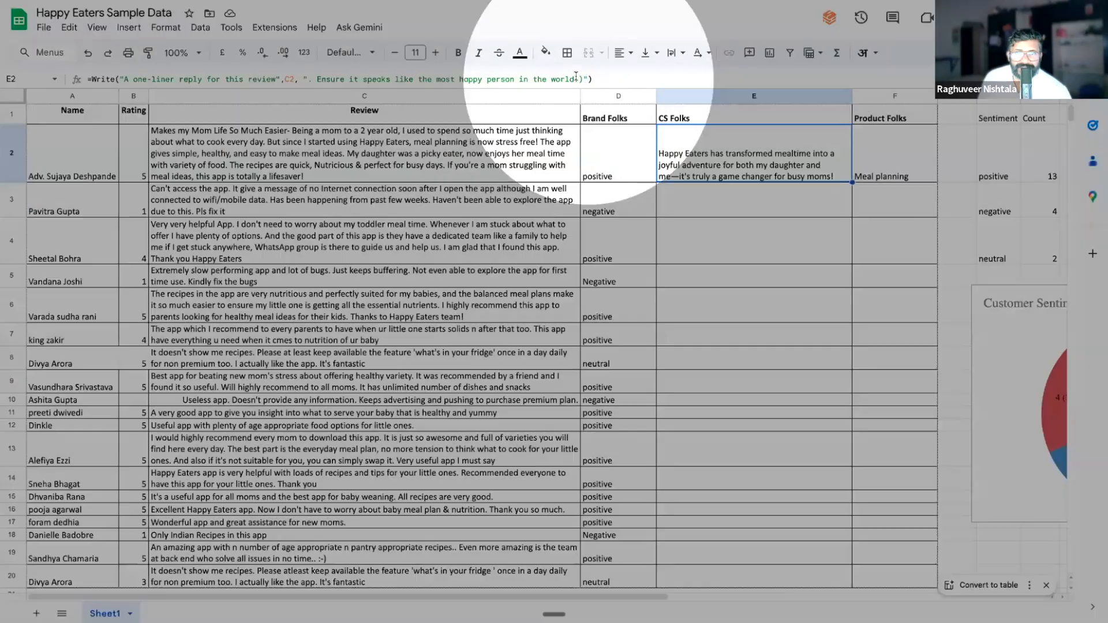
click(505, 78)
drag(579, 79, 318, 80)
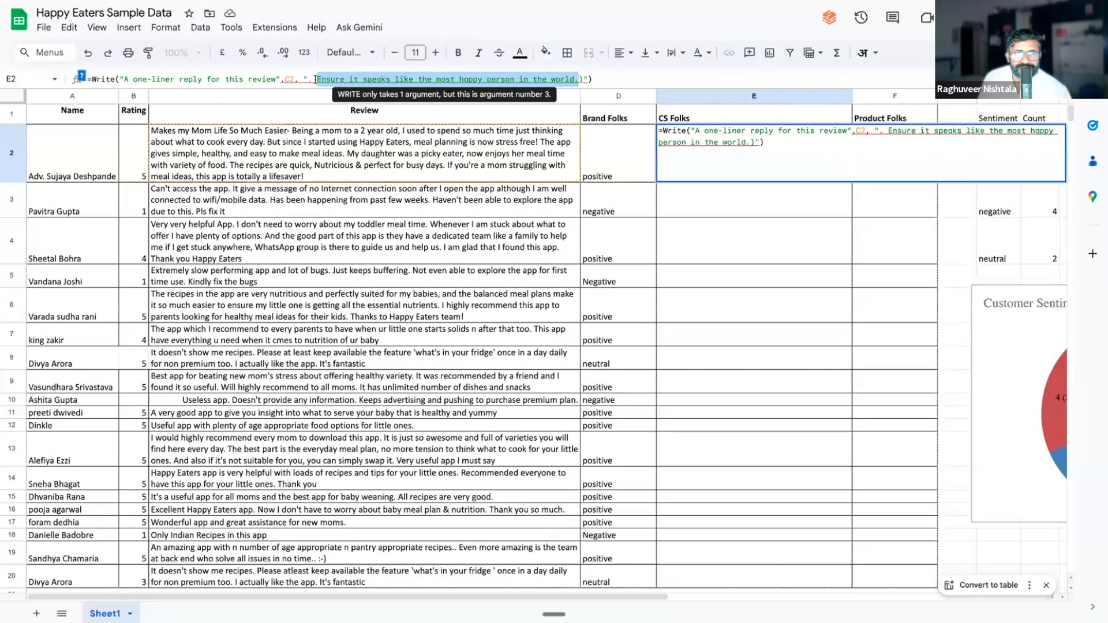
click(315, 79)
click(574, 78)
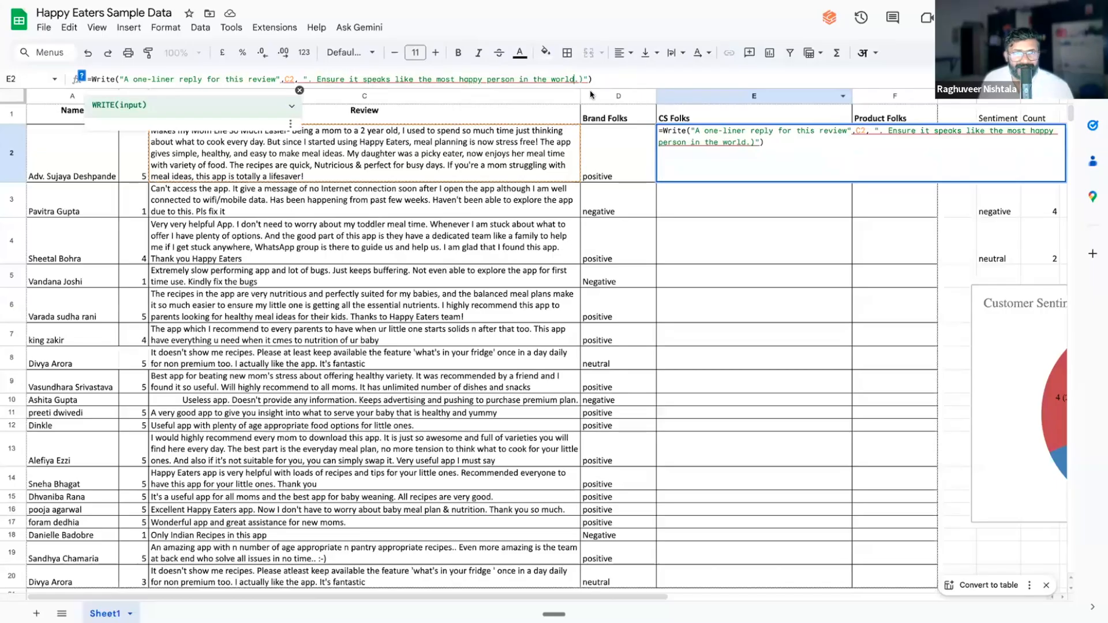
- Change the tone in the E2 reply formula to "the most sarcastic person in the world" and regenerate the reply
double_click(470, 79)
click(470, 78)
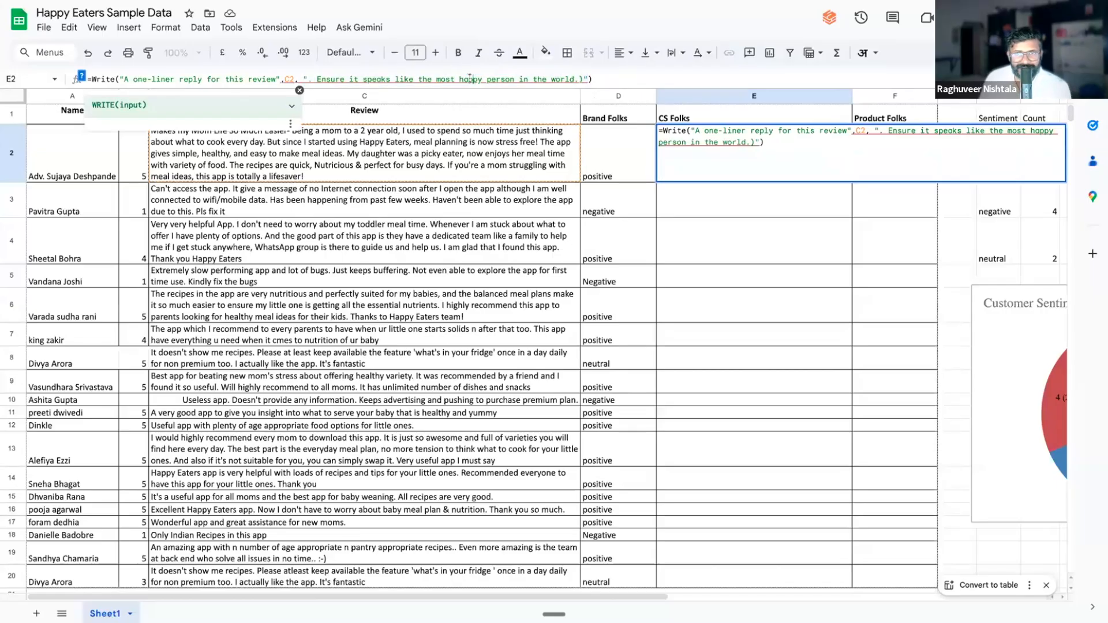
double_click(470, 78)
click(470, 78)
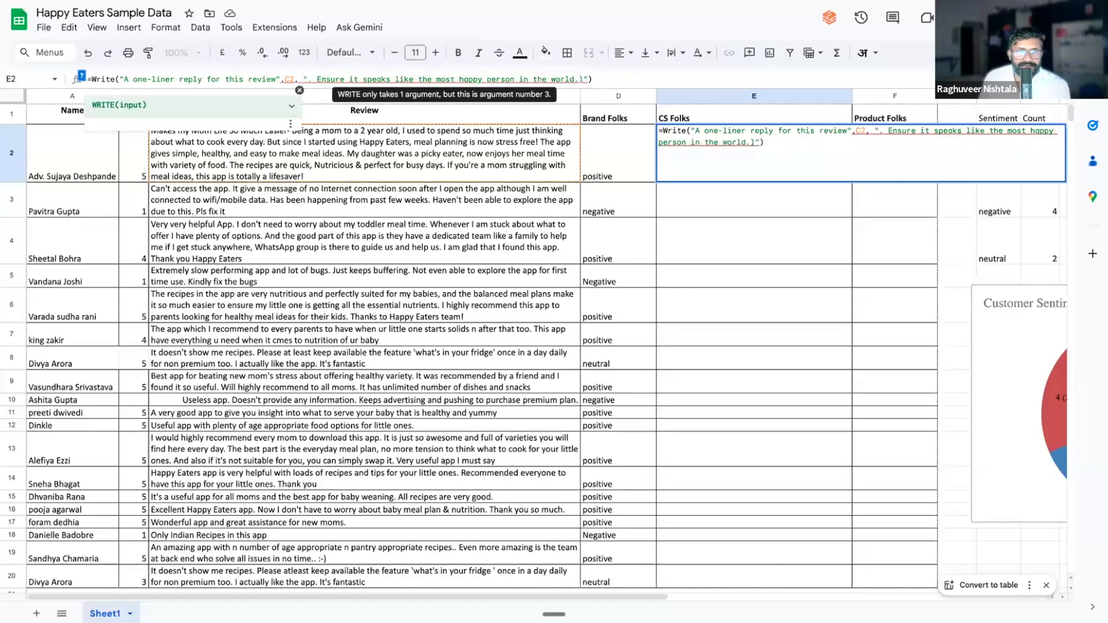
key(BackSpace)
key(BackSpace)
key(BackSpace)
key(BackSpace)
key(BackSpace)
text(sarcast)
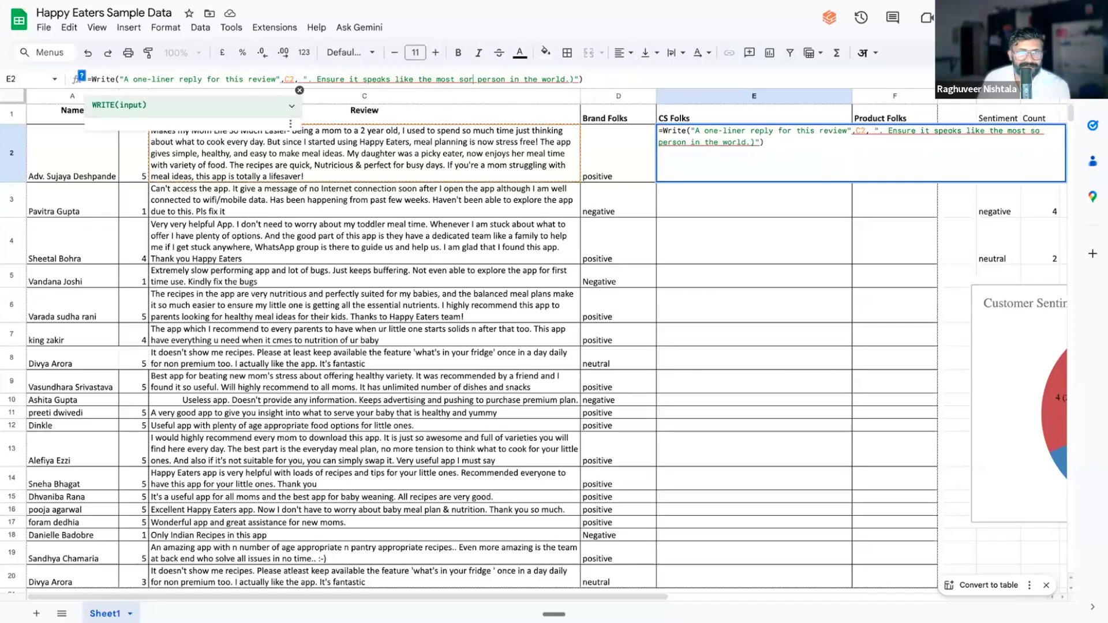
text(ic)
key(Return)
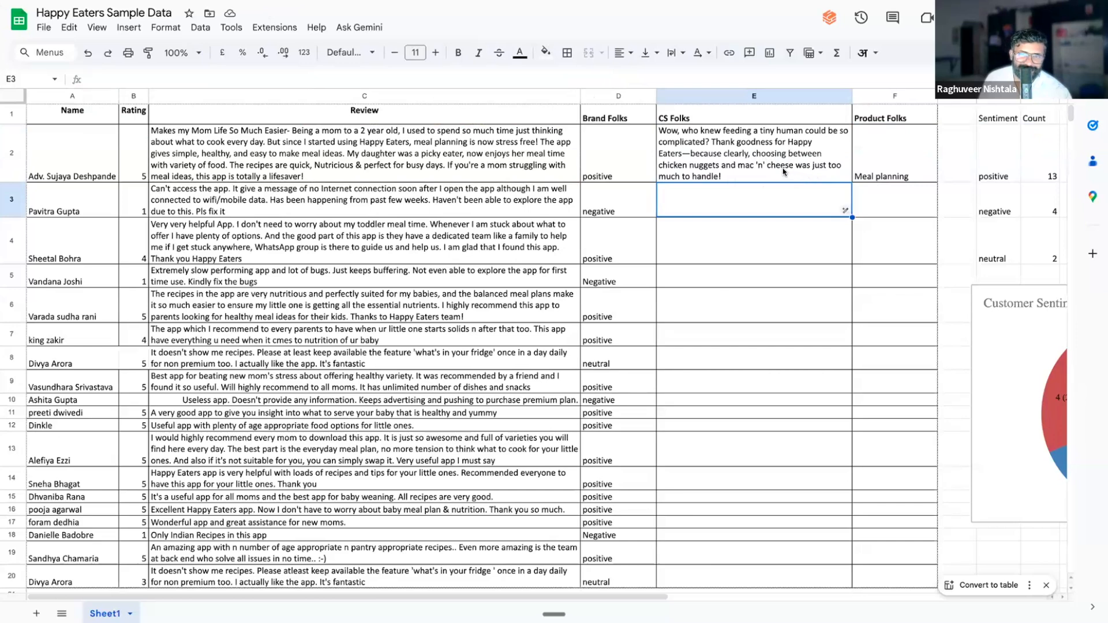
- Change the tone in the E2 reply formula to "the most happy and sweet person in the world" and regenerate the reply
click(777, 168)
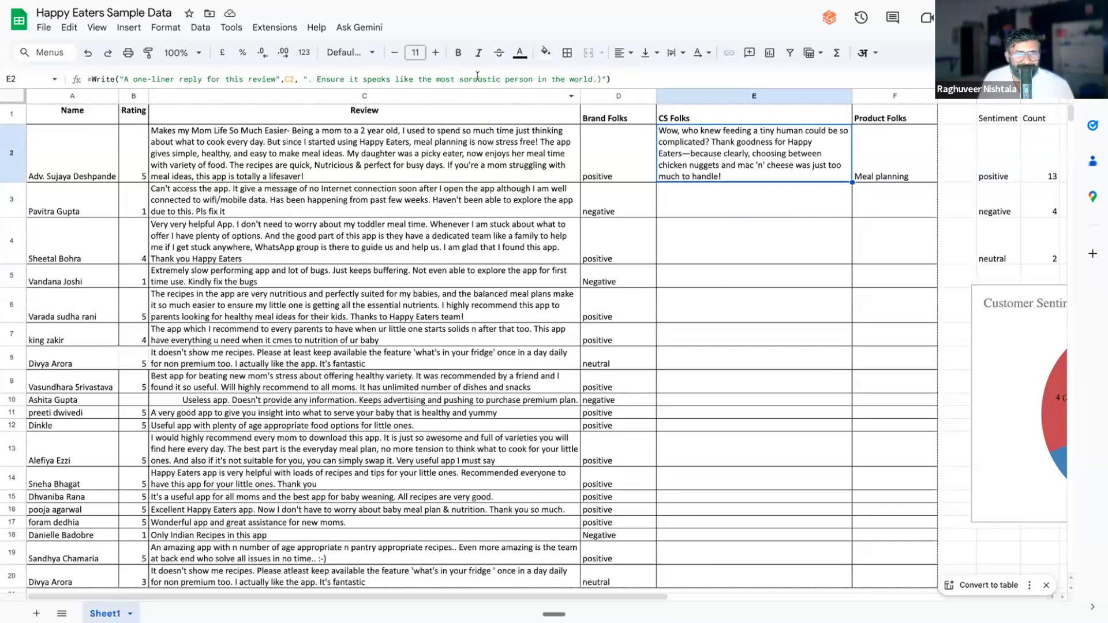
click(475, 79)
double_click(475, 79)
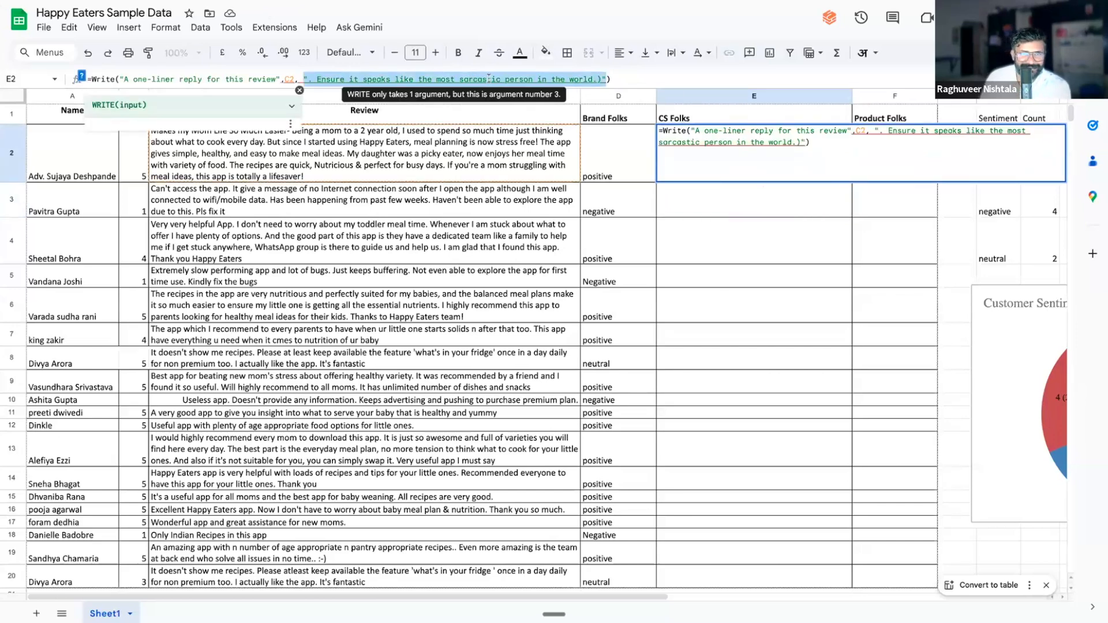
click(491, 78)
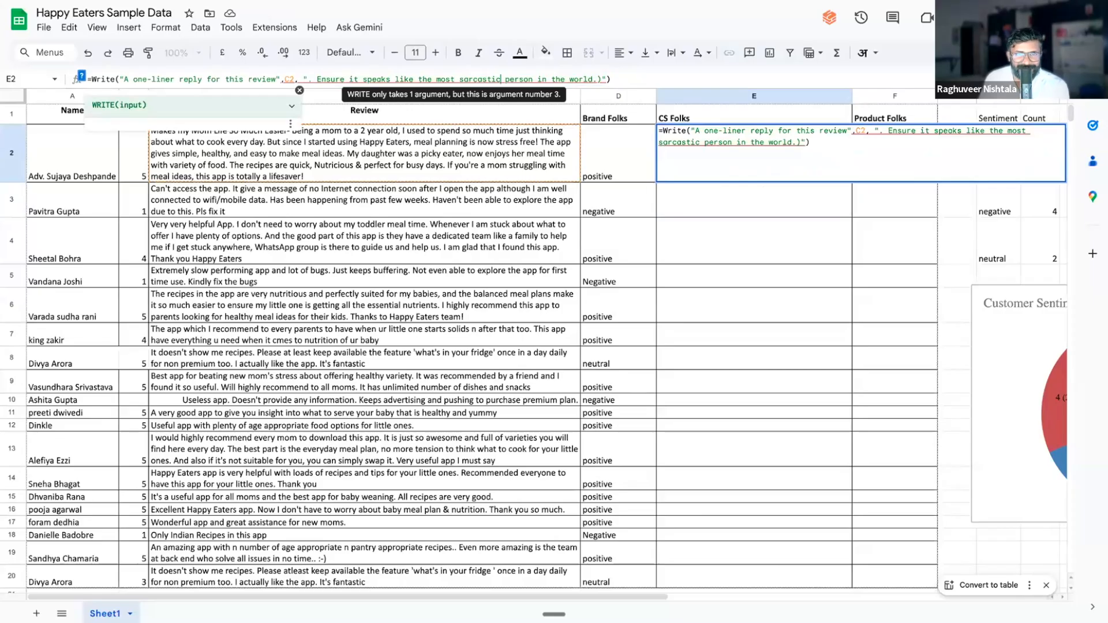
key(BackSpace)
key(BackSpace)
key(BackSpace)
key(BackSpace)
key(BackSpace)
key(BackSpace)
key(BackSpace)
key(BackSpace)
key(BackSpace)
text(happy and sweet)
key(Return)
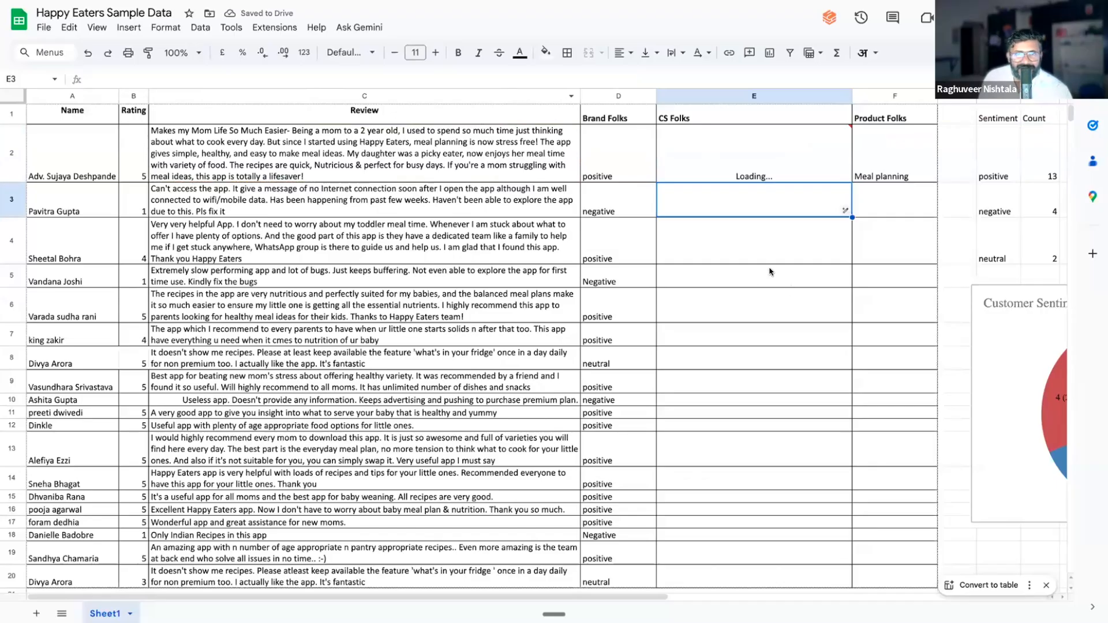
- Fill the reply formula from E2 down the CS Folks column through row 20 and look over the generated replies
click(849, 180)
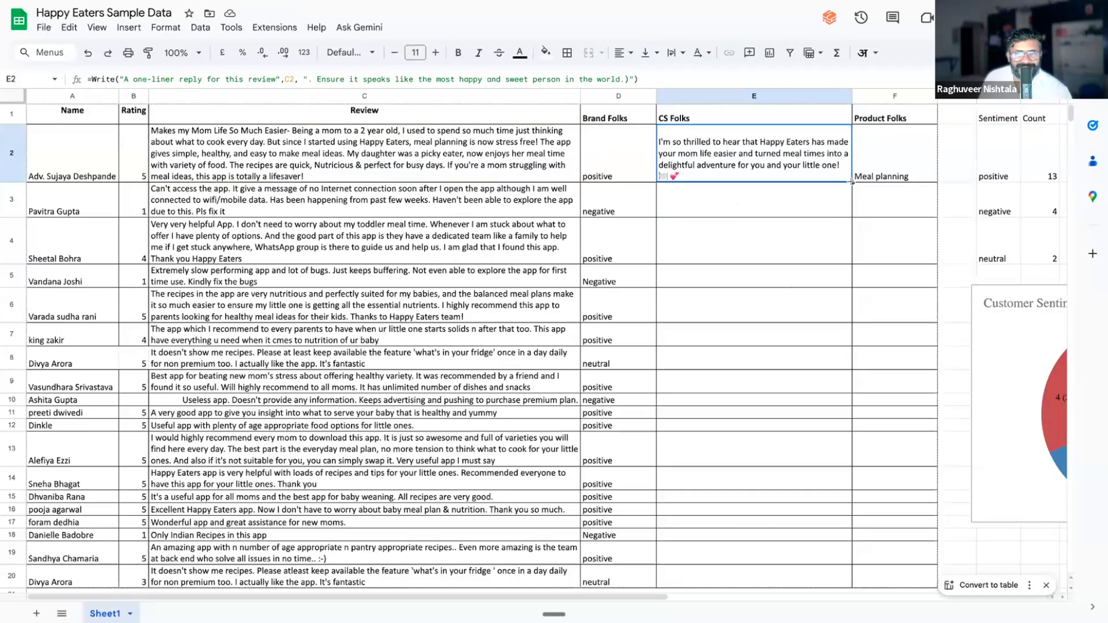
drag(851, 182, 767, 422)
scroll(776, 439, down, 2)
scroll(767, 422, up, 3)
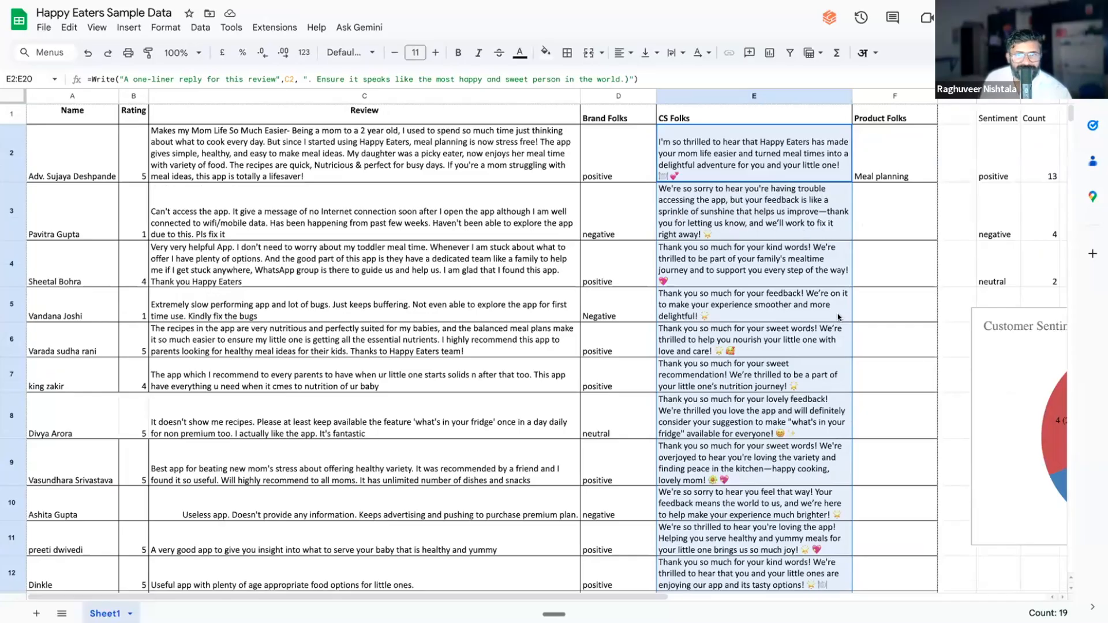
scroll(838, 316, down, 3)
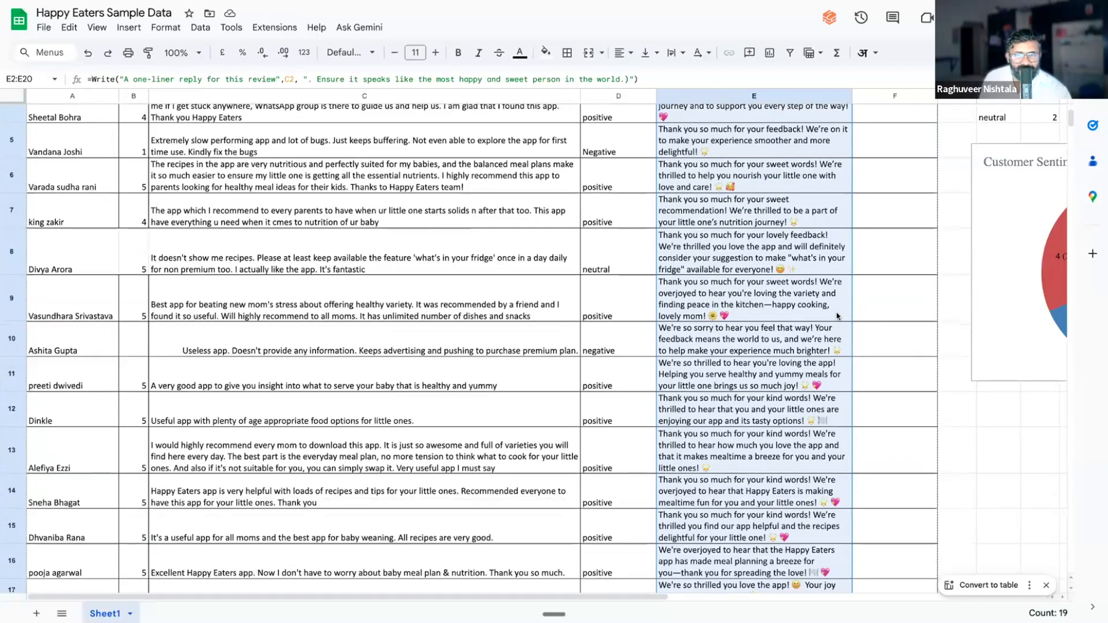
scroll(838, 317, down, 5)
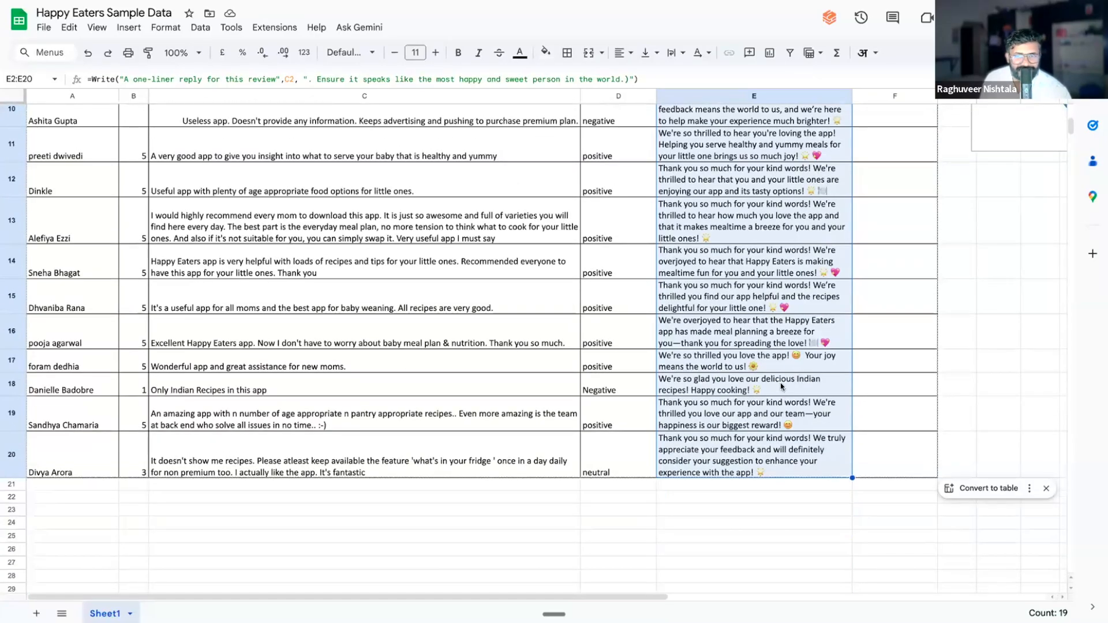
scroll(781, 384, up, 8)
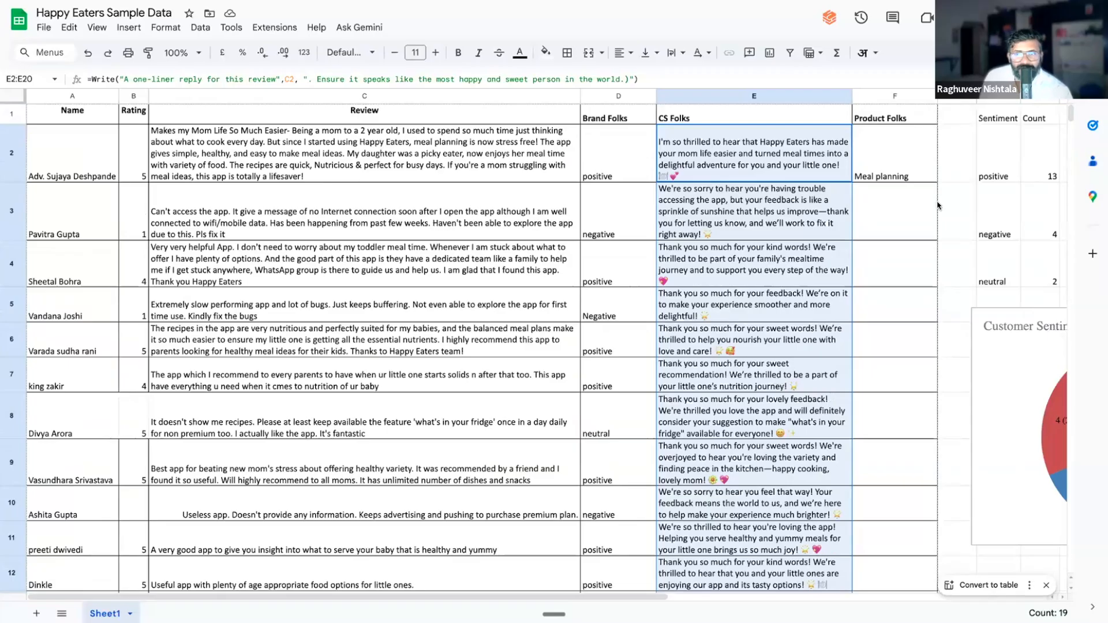
- Fill the two-word product feature formula from F2 down the Product Folks column through row 20
click(898, 121)
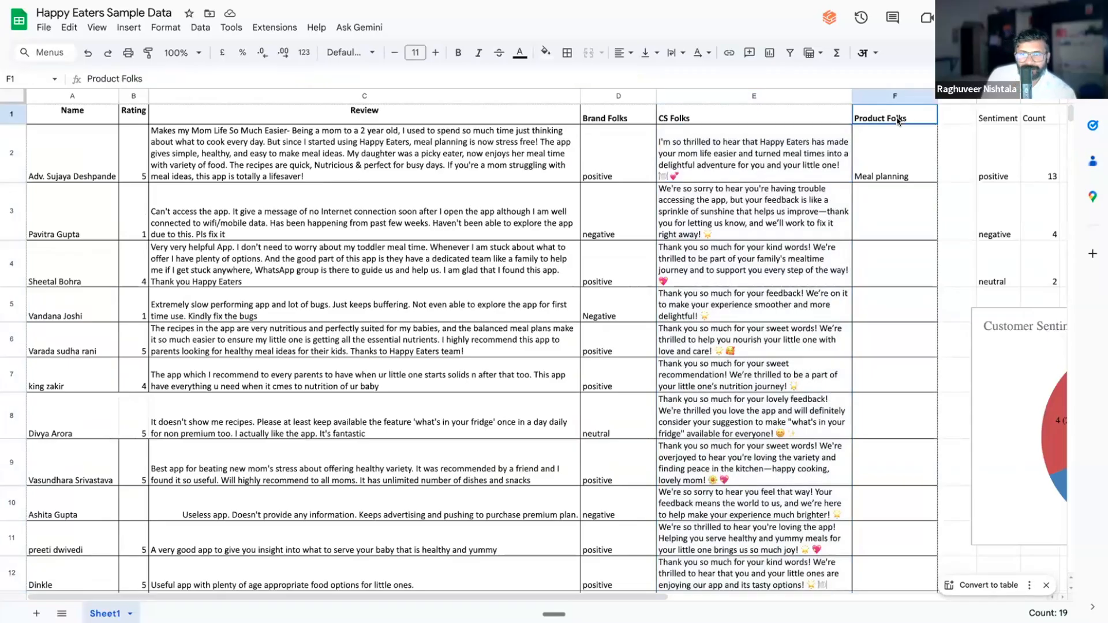
click(898, 166)
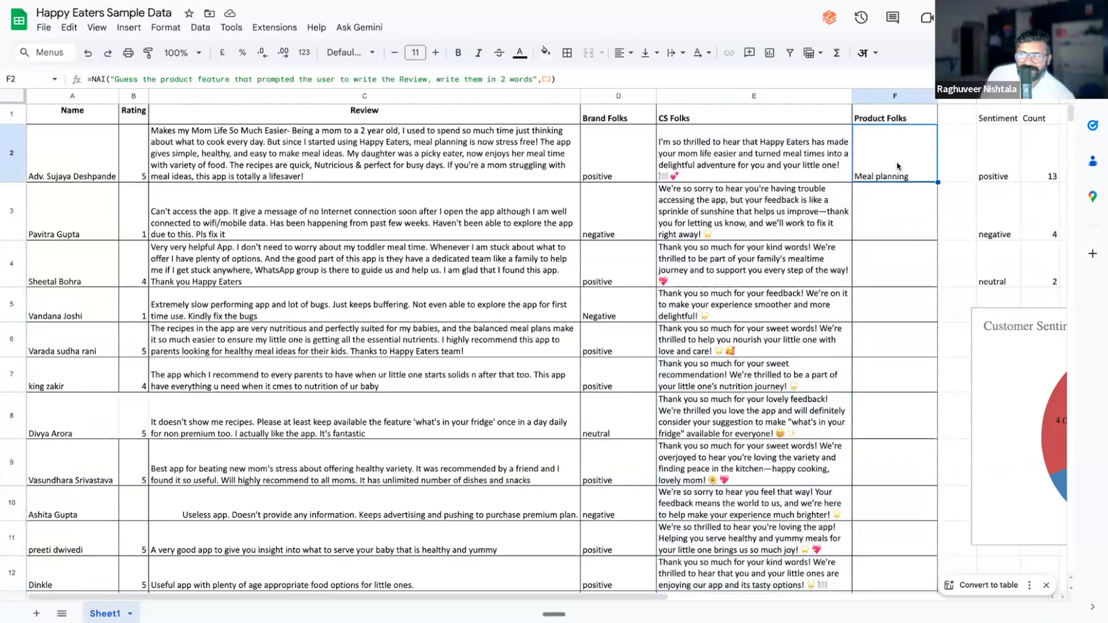
key(ctrl)
key(ctrl)
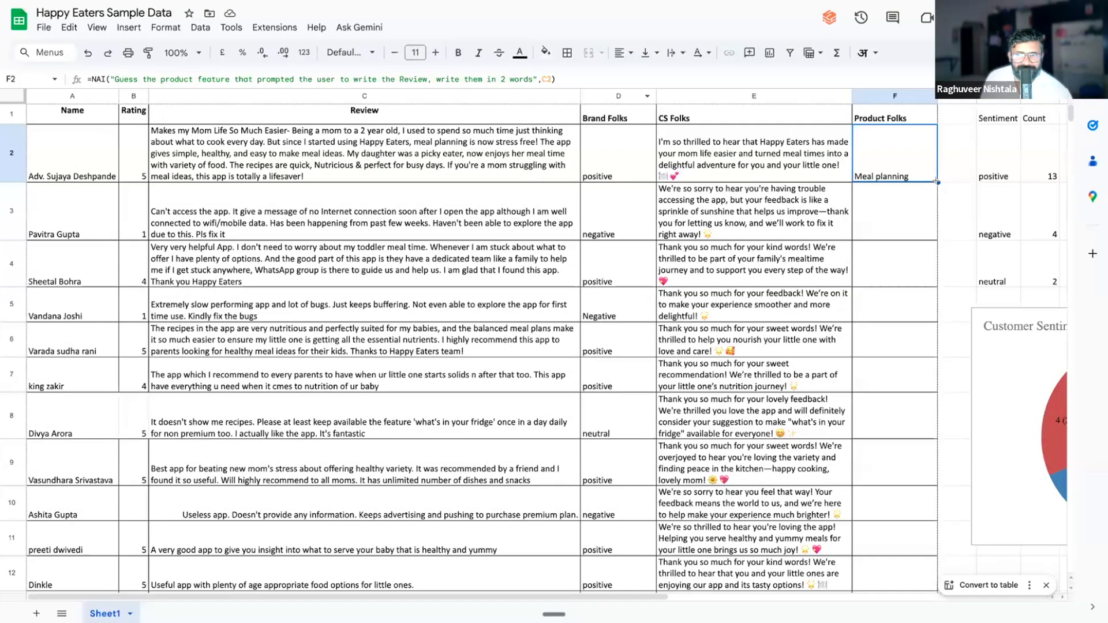
drag(937, 182, 910, 487)
scroll(903, 487, up, 3)
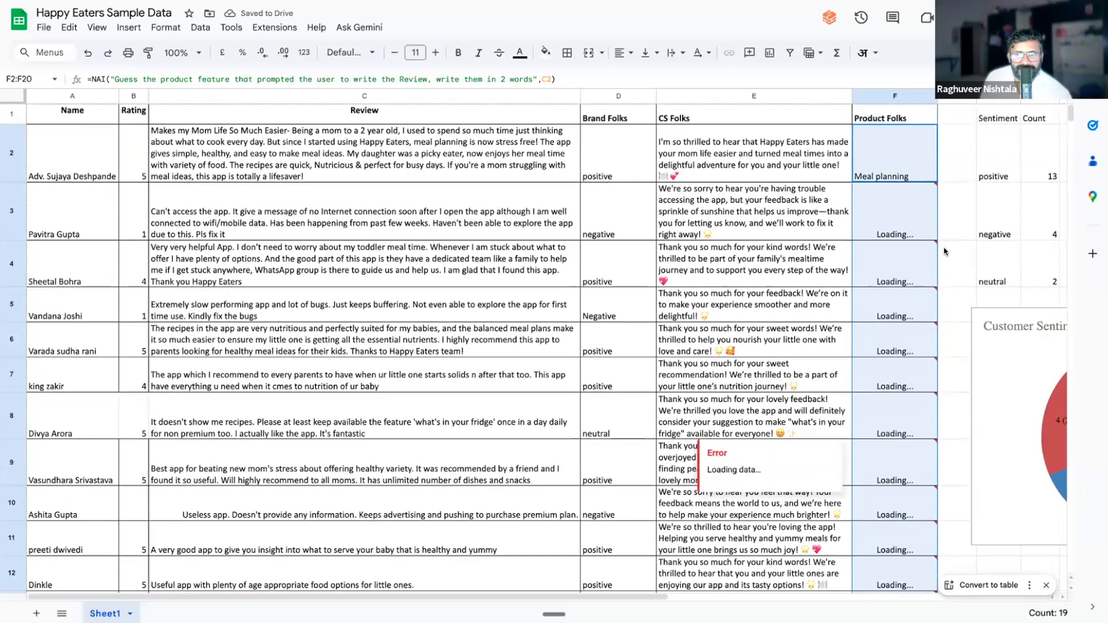
- Check the generated product features in F2:F20 of the Product Folks column against their reviews
drag(427, 160, 458, 289)
click(904, 160)
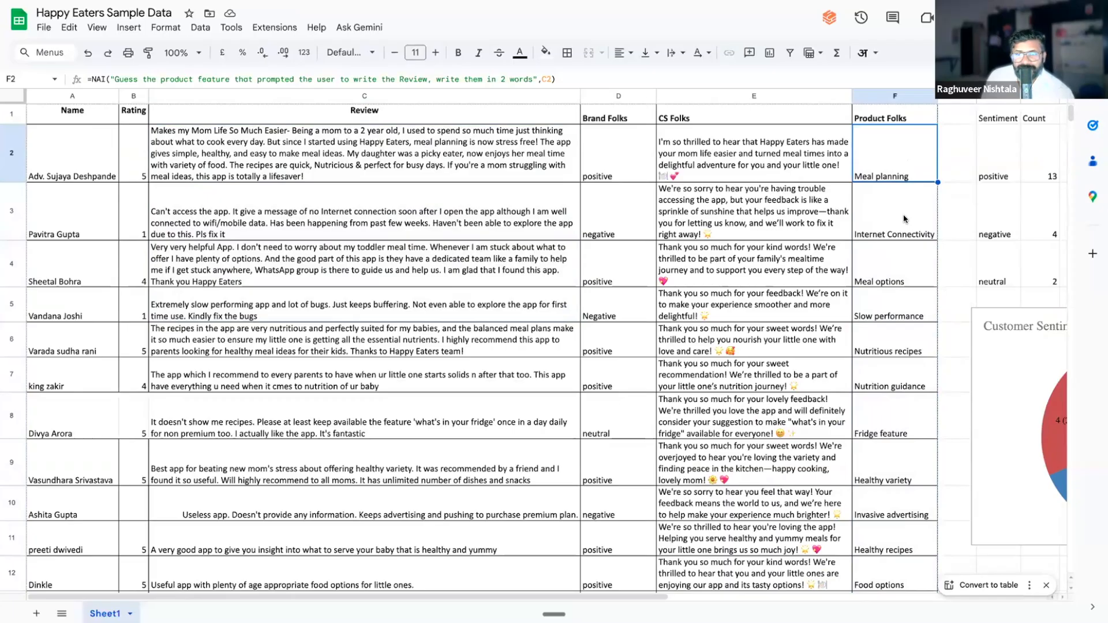
scroll(904, 219, down, 1)
click(904, 217)
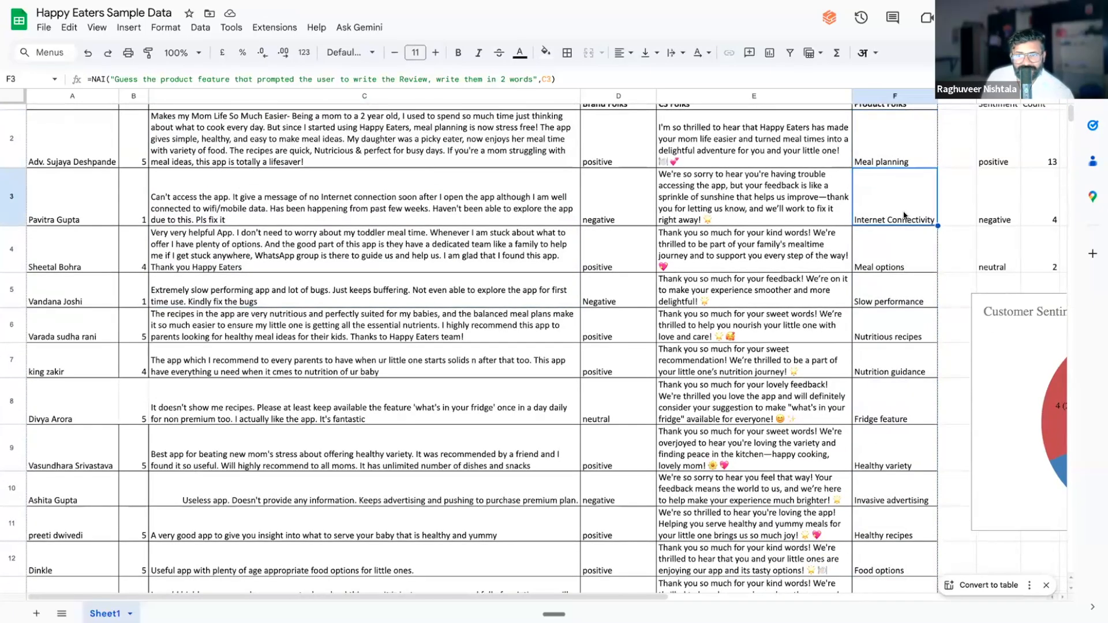
click(901, 290)
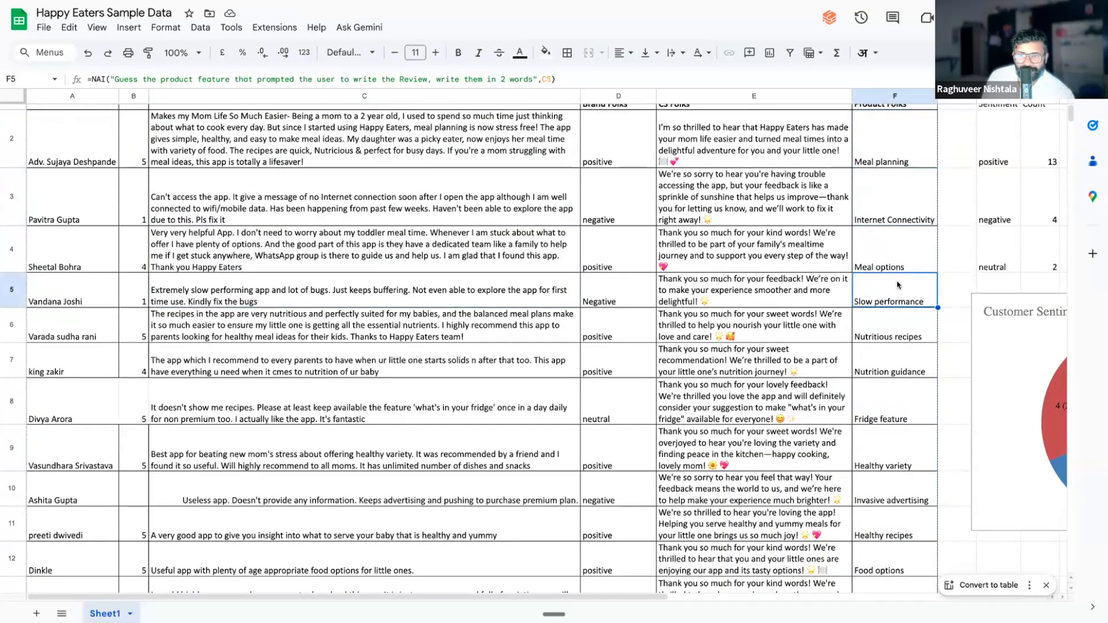
scroll(896, 282, down, 3)
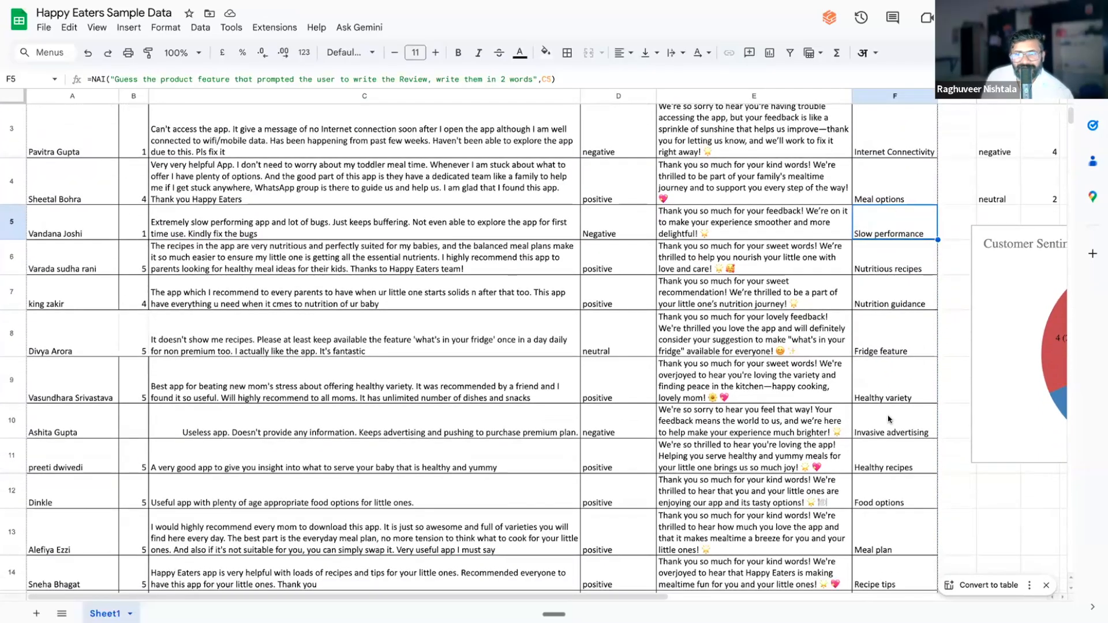
scroll(888, 419, down, 1)
click(888, 421)
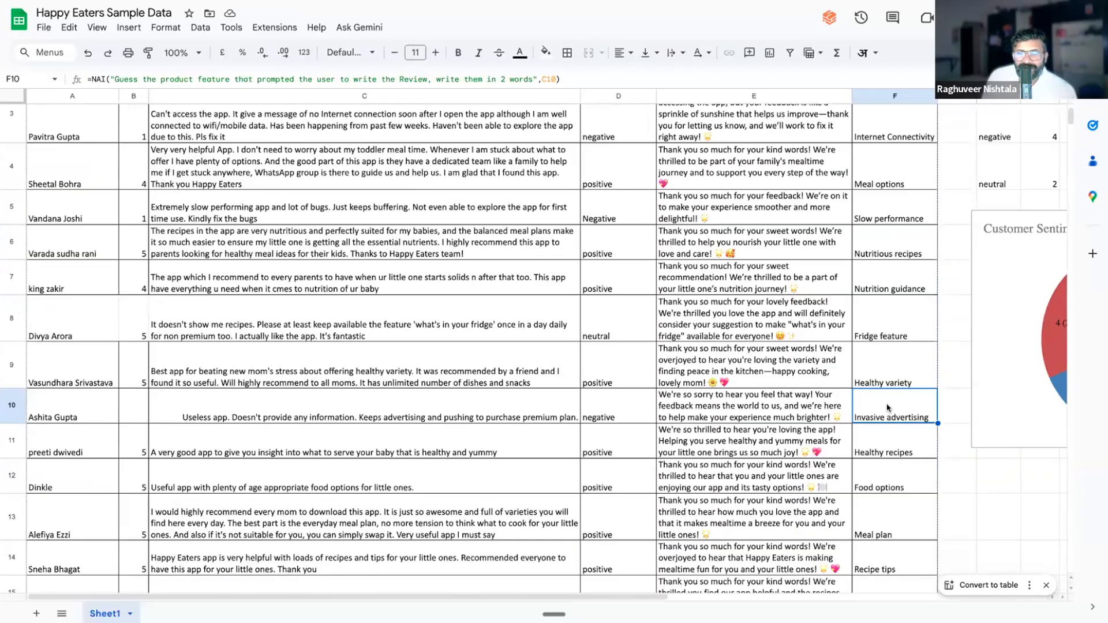
scroll(888, 408, down, 3)
scroll(883, 421, down, 3)
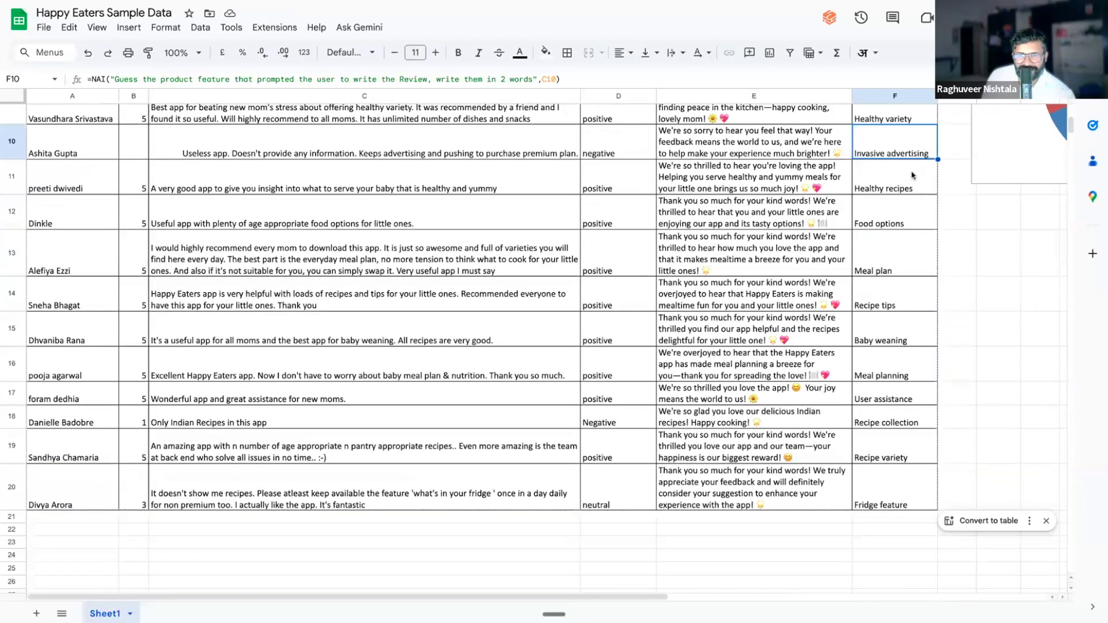
scroll(898, 160, up, 6)
drag(898, 160, 892, 553)
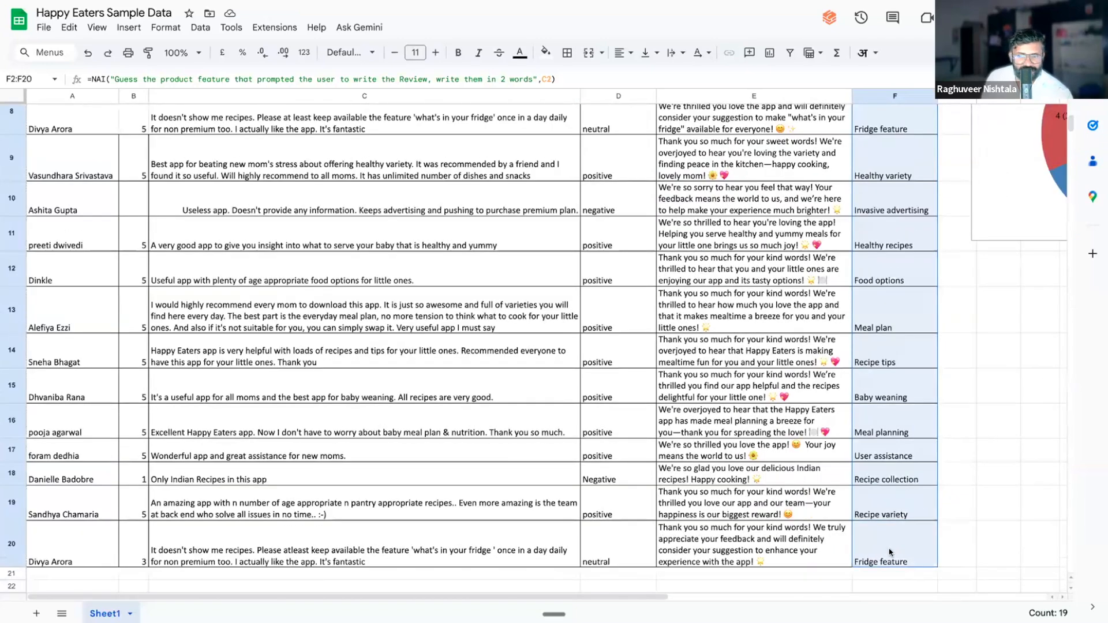
scroll(814, 468, up, 5)
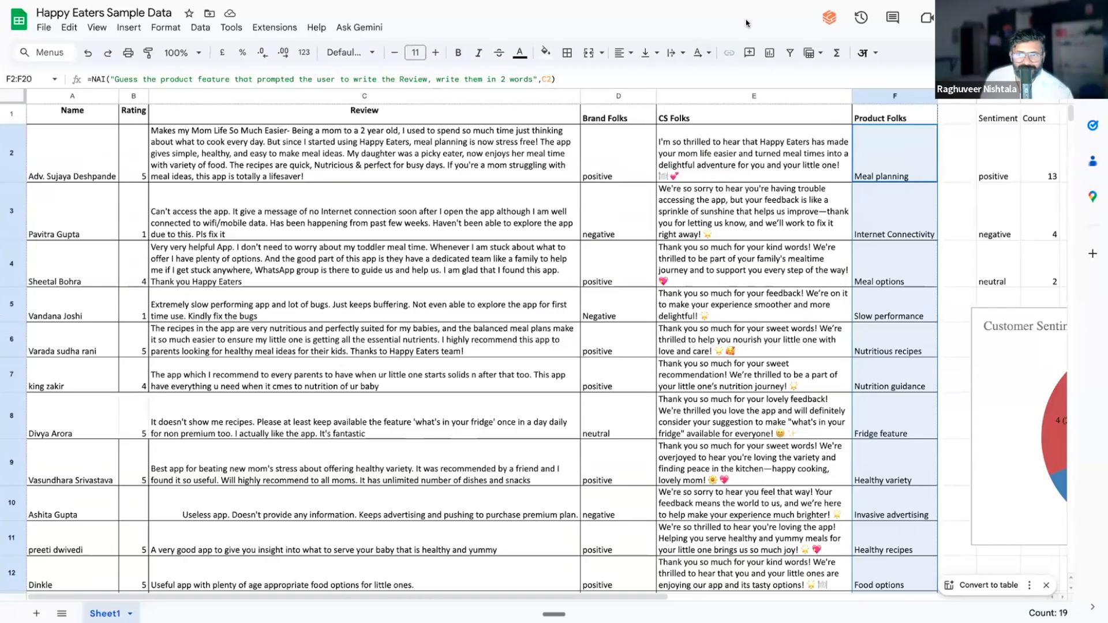
- Open Superjoin's AI Copilot and read the earlier prompt that requested the customer sentiment pie chart
click(829, 19)
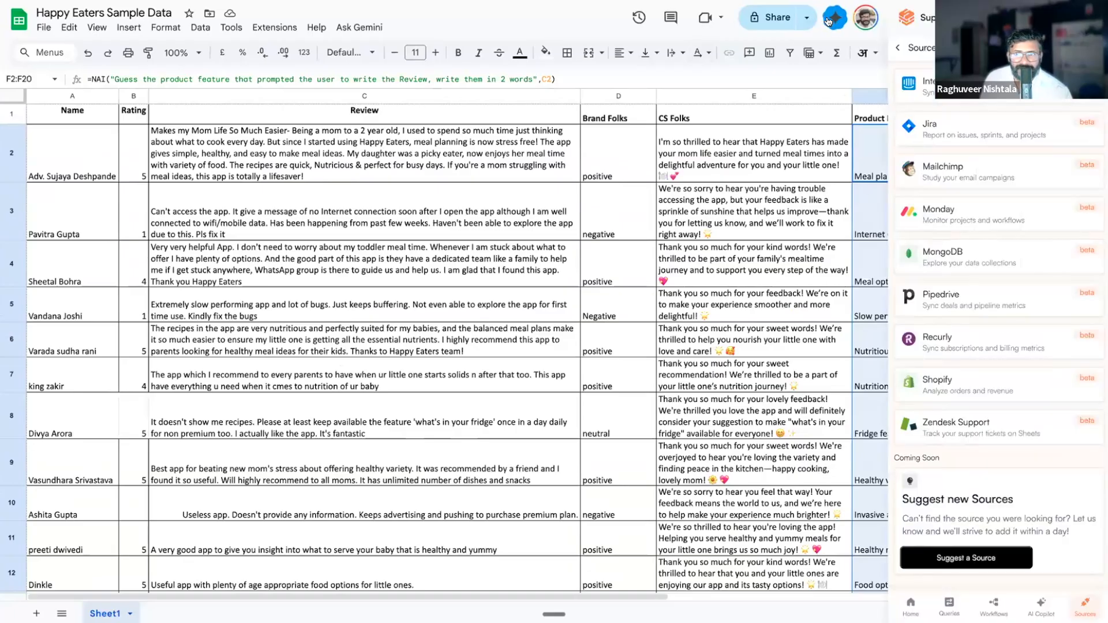
click(898, 49)
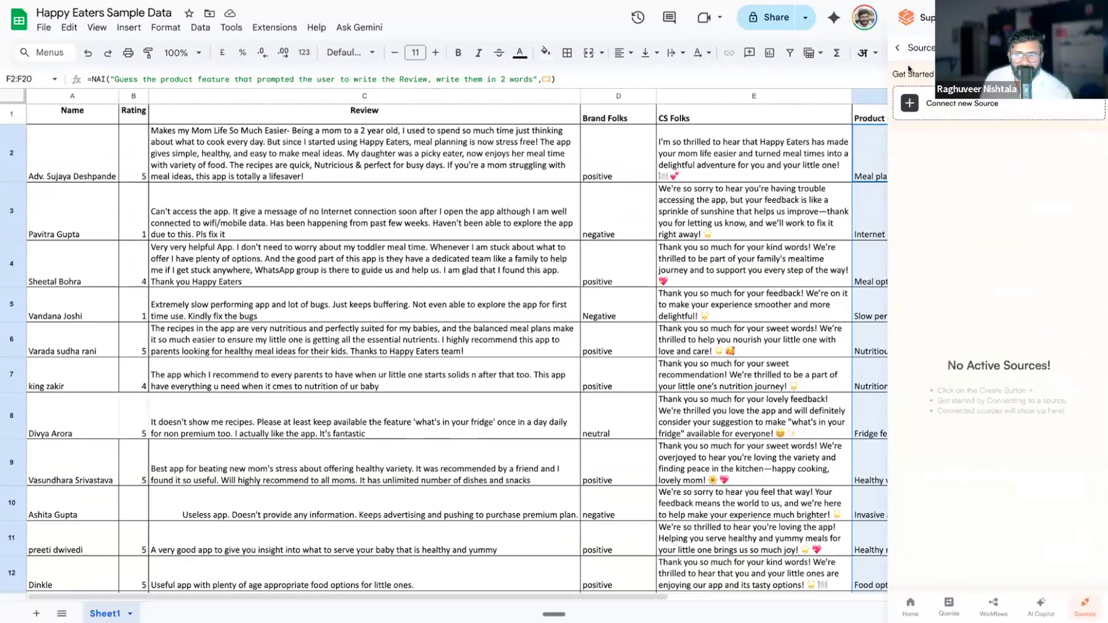
click(910, 607)
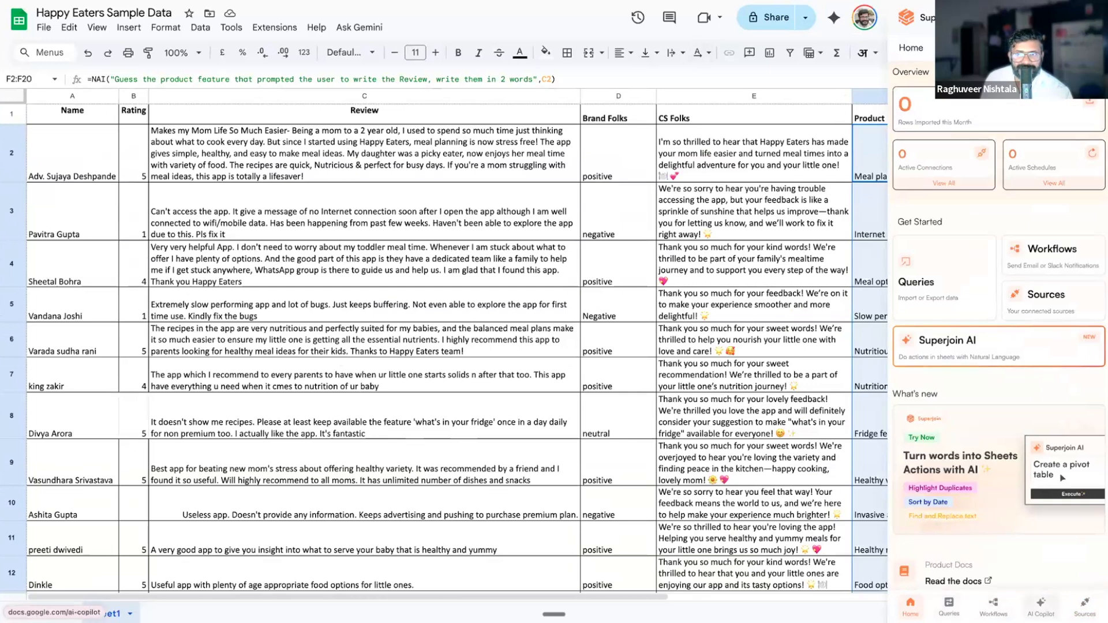
click(1040, 606)
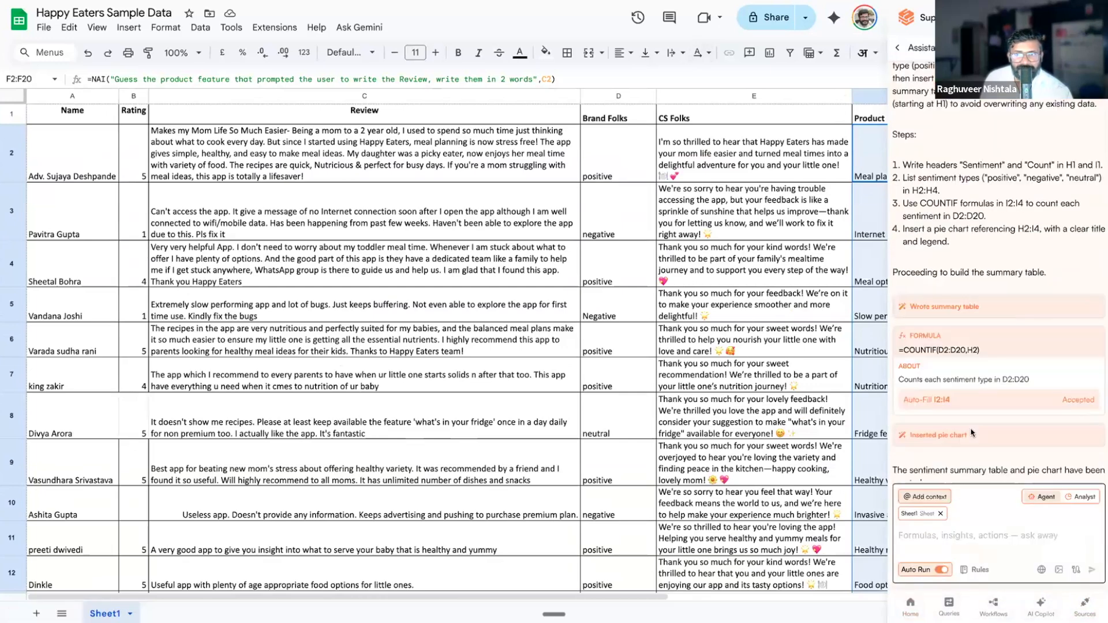
scroll(971, 433, up, 10)
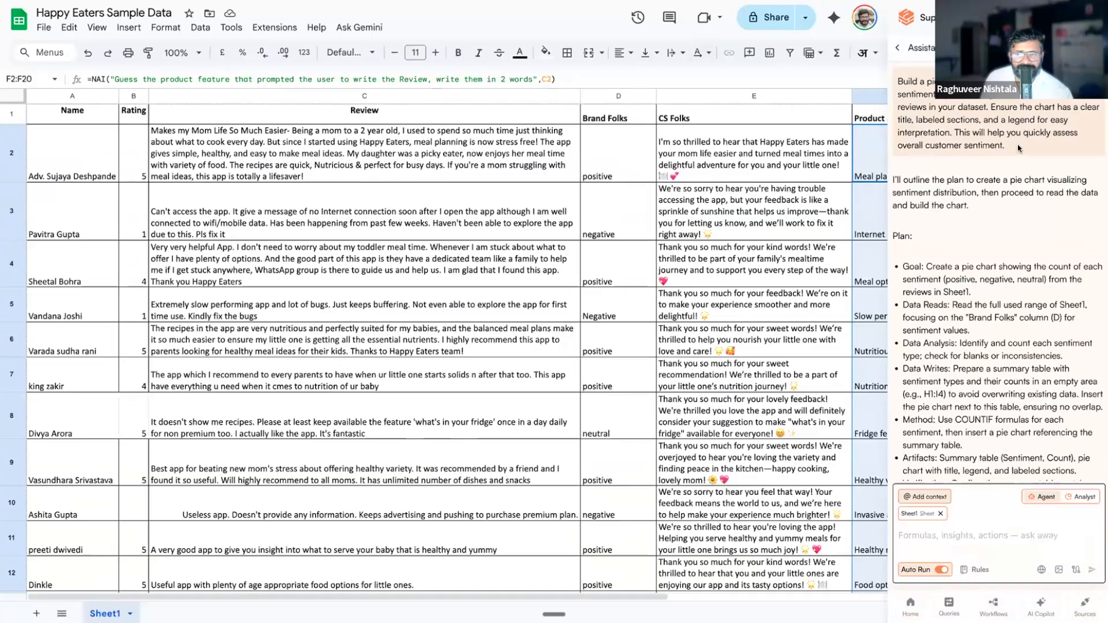
drag(924, 85, 1025, 120)
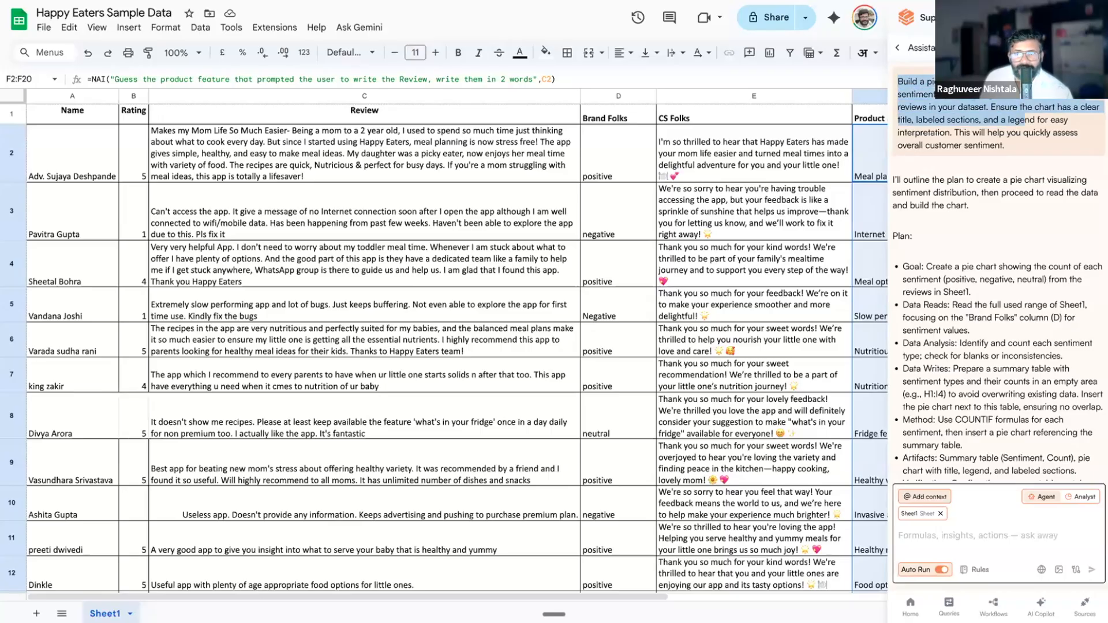
click(1025, 120)
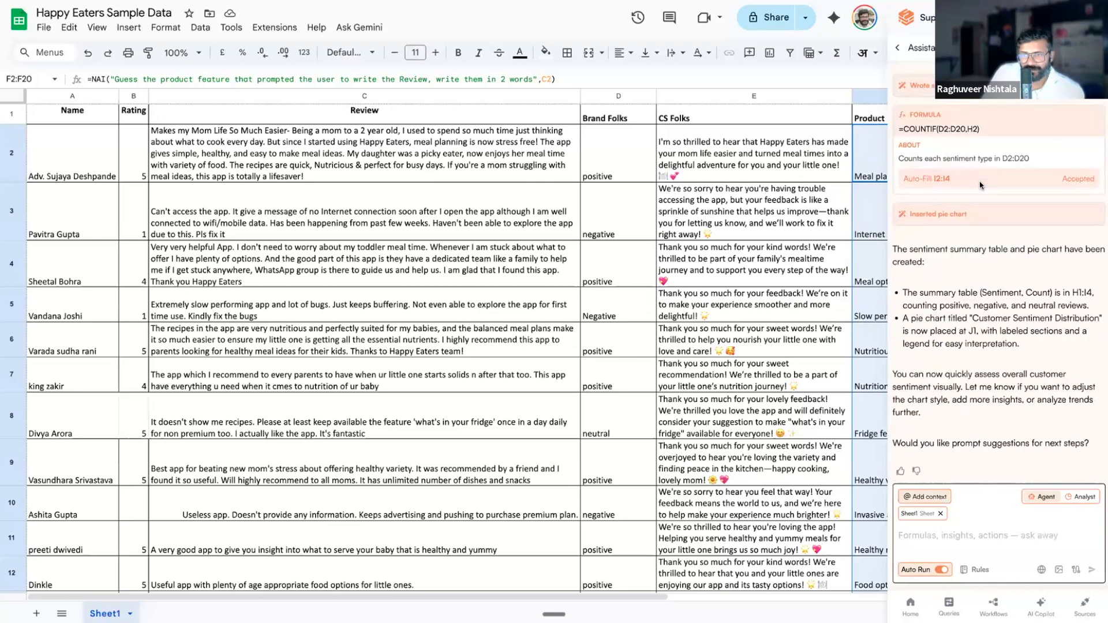
- Examine the sentiment summary table in H1:I4 and the COUNTIF formula behind the positive count in I2
click(769, 262)
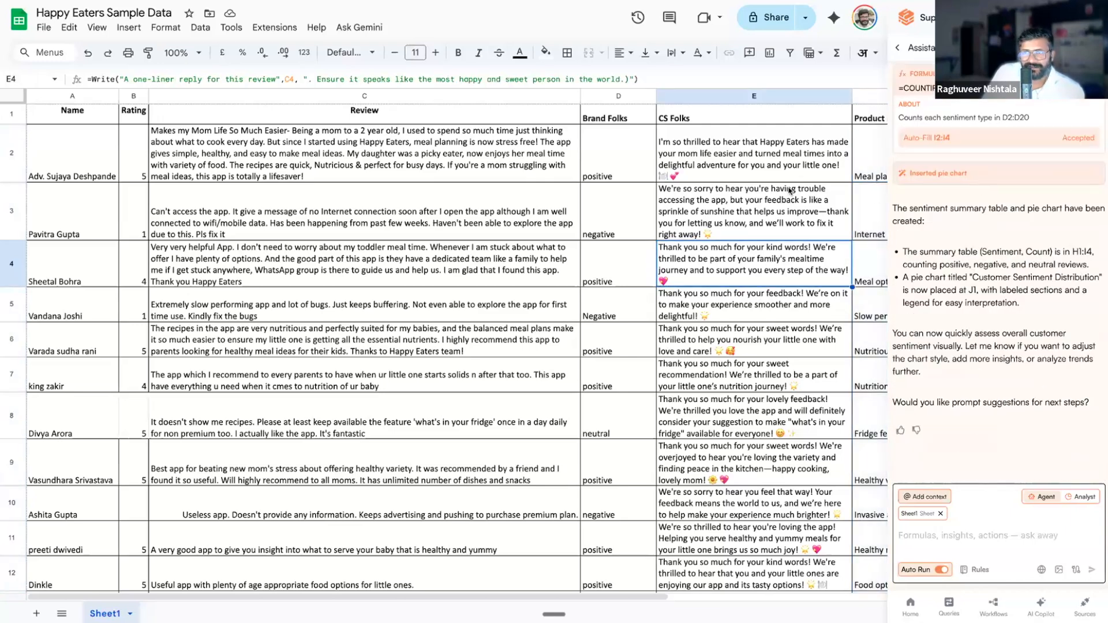
scroll(773, 191, right, 5)
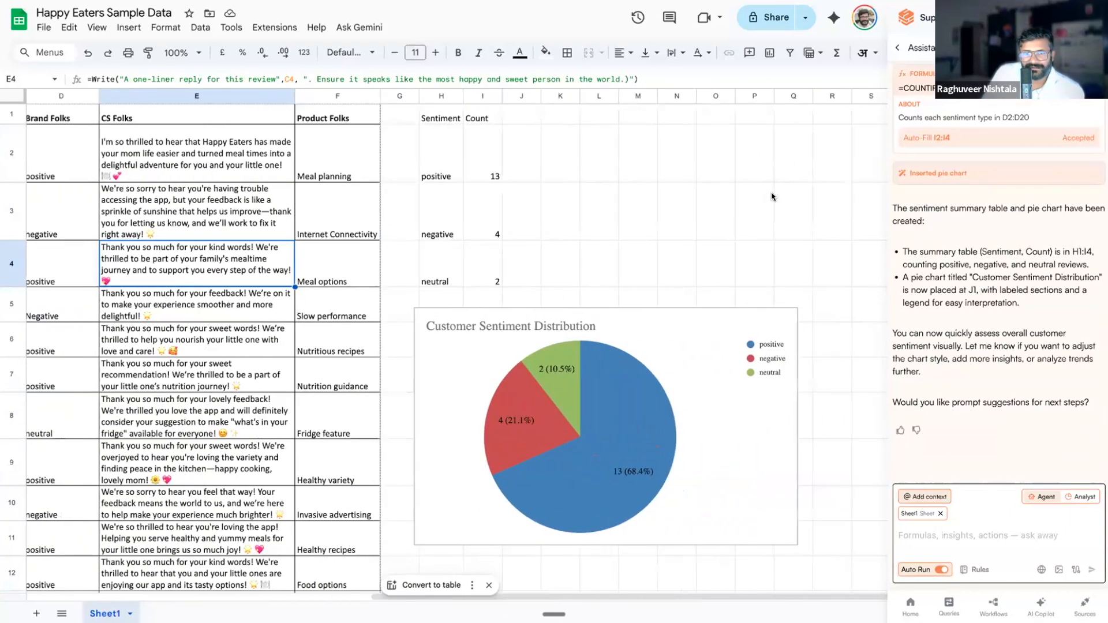
scroll(773, 196, right, 2)
scroll(387, 138, right, 2)
click(378, 119)
drag(378, 119, 383, 282)
click(383, 170)
drag(382, 192, 392, 267)
click(428, 175)
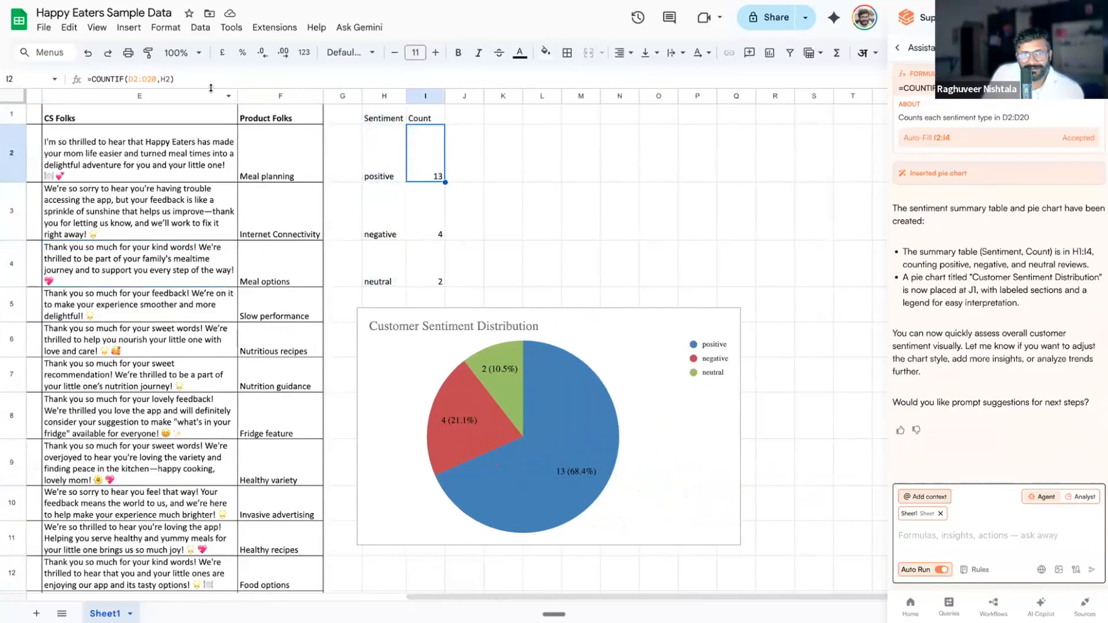
click(160, 79)
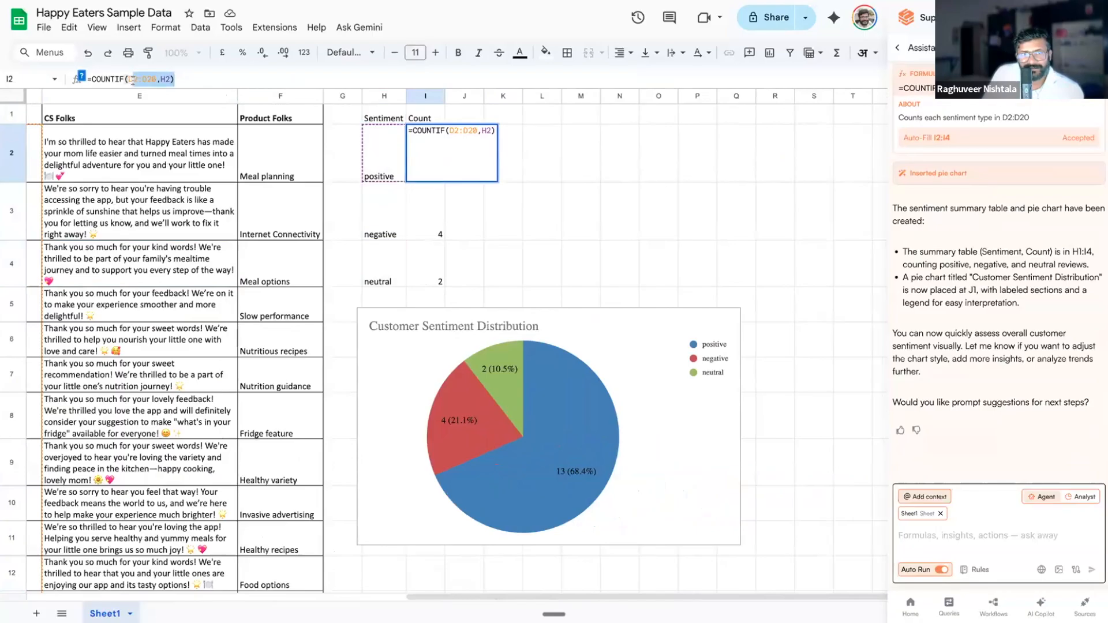
click(661, 173)
- Inspect the positive and neutral slices of the Customer Sentiment Distribution pie chart and compare them with the Brand Folks column
click(580, 354)
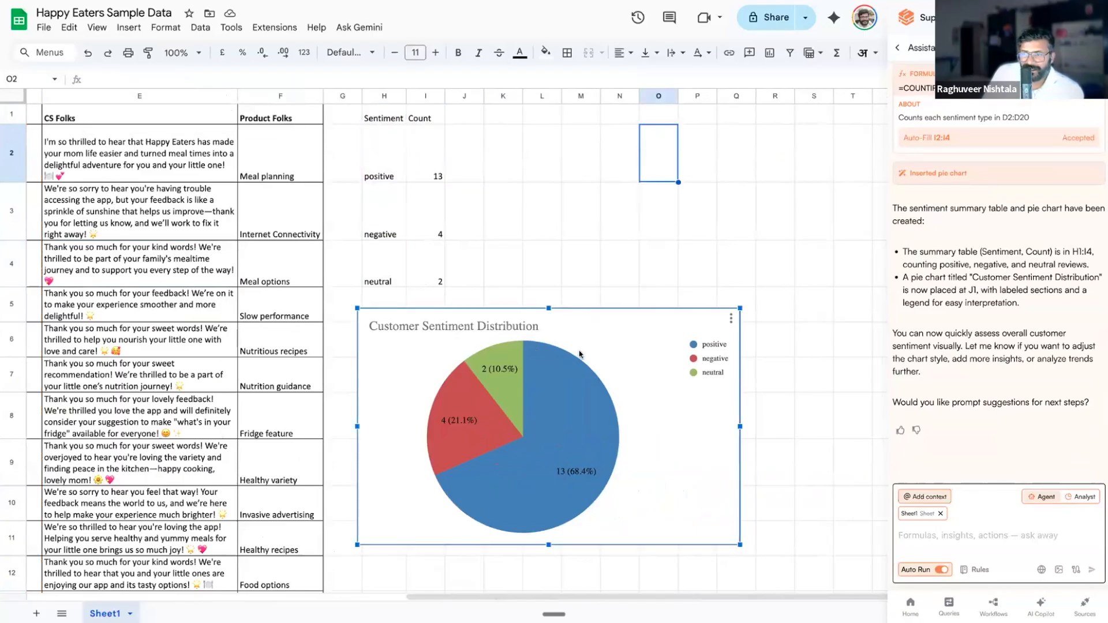
mouse_move(581, 379)
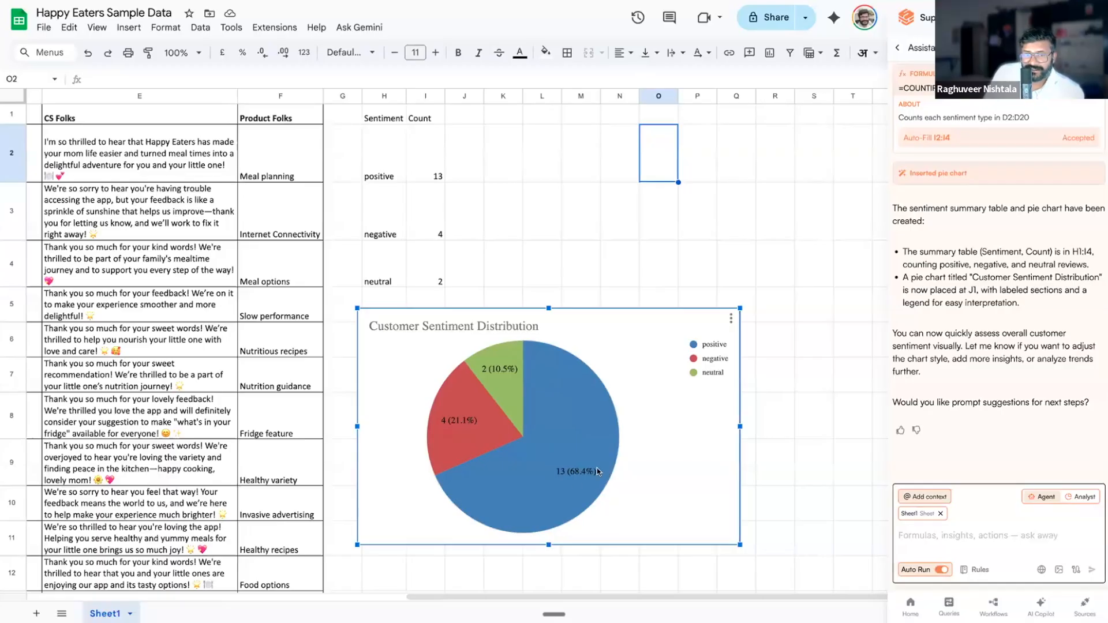
mouse_move(575, 486)
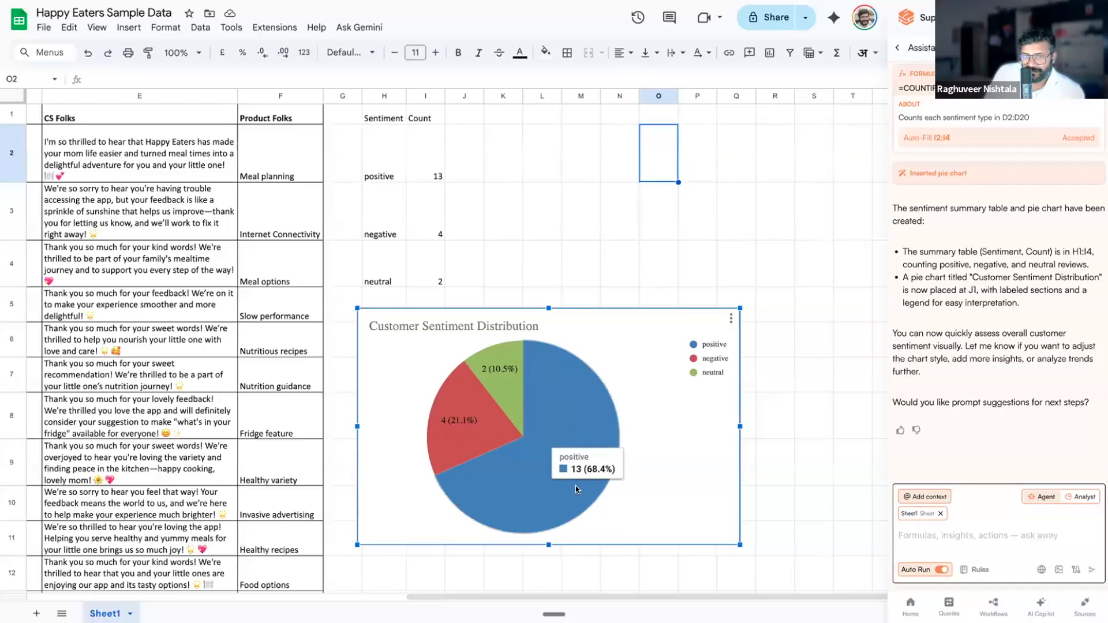
scroll(350, 433, left, 5)
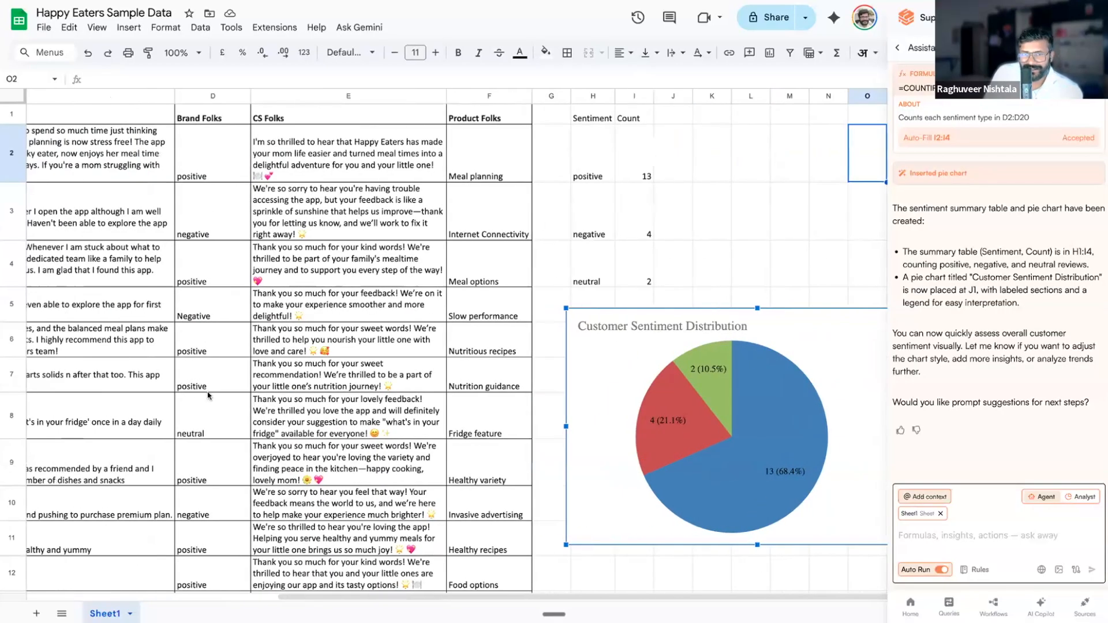
scroll(737, 383, right, 5)
mouse_move(500, 375)
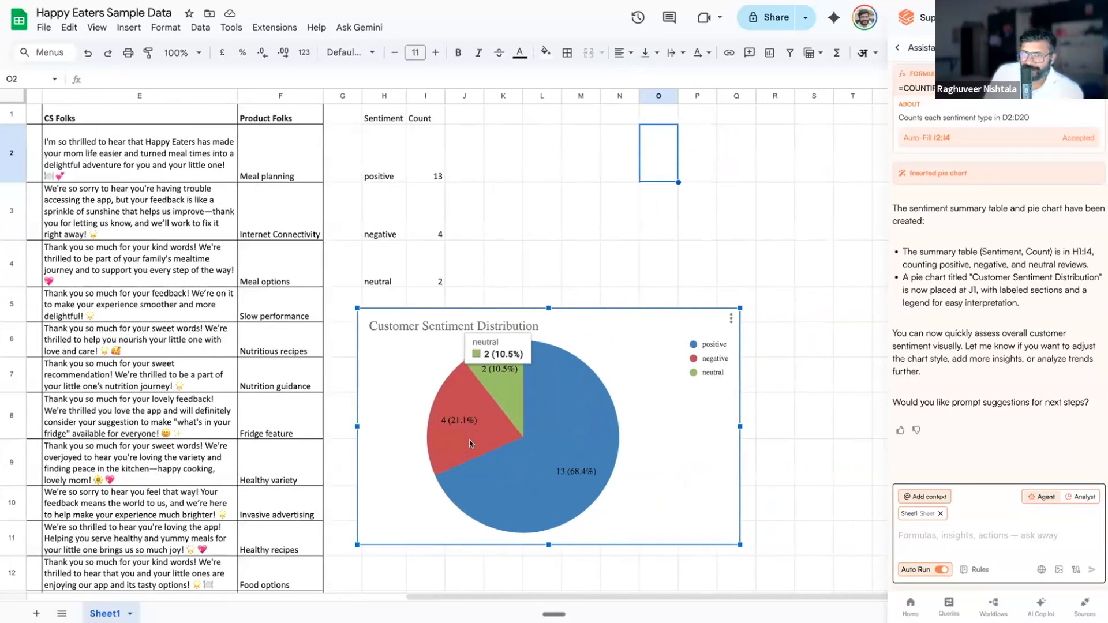
- Move the pie chart beside the sentiment count table and shrink it to about the height of rows 1 to 4
mouse_move(519, 444)
drag(519, 445, 638, 249)
drag(860, 349, 762, 288)
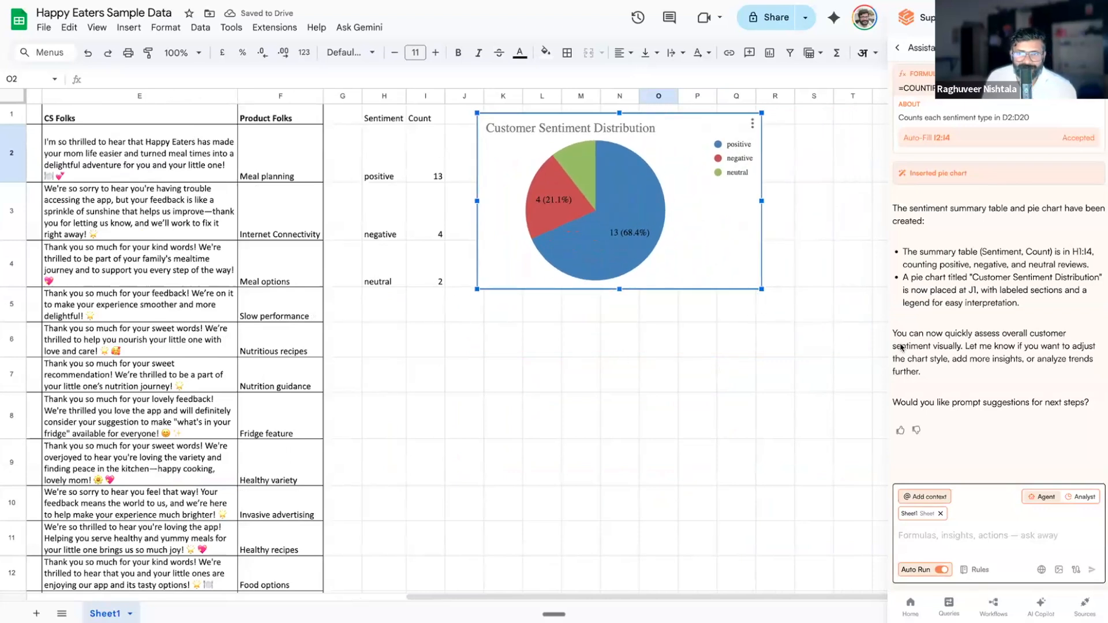
scroll(418, 372, left, 10)
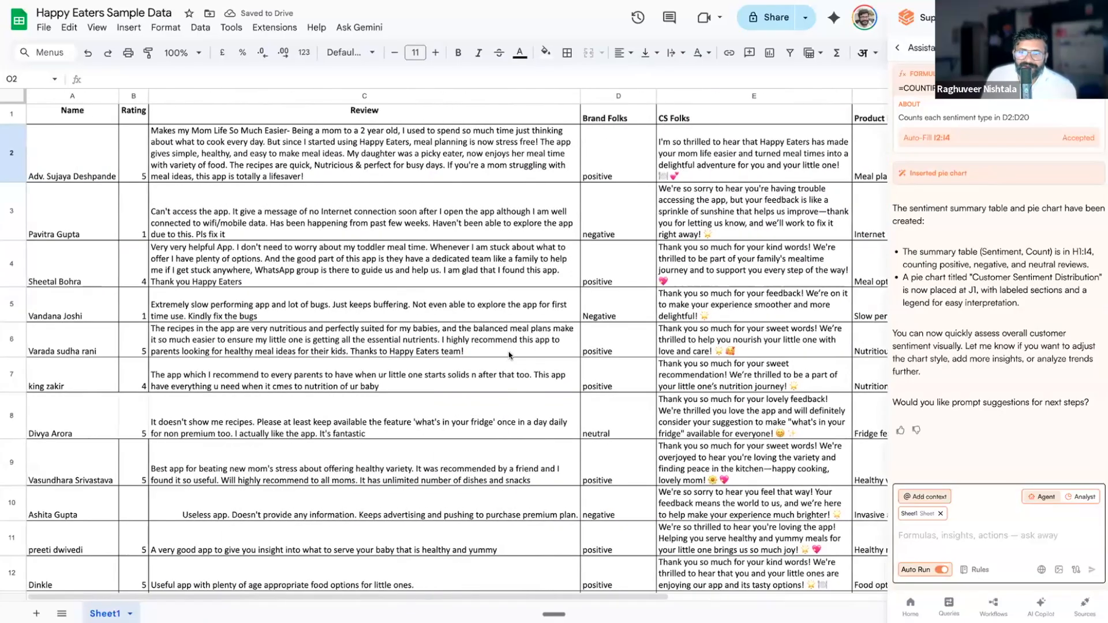
scroll(512, 345, right, 5)
scroll(512, 345, right, 2)
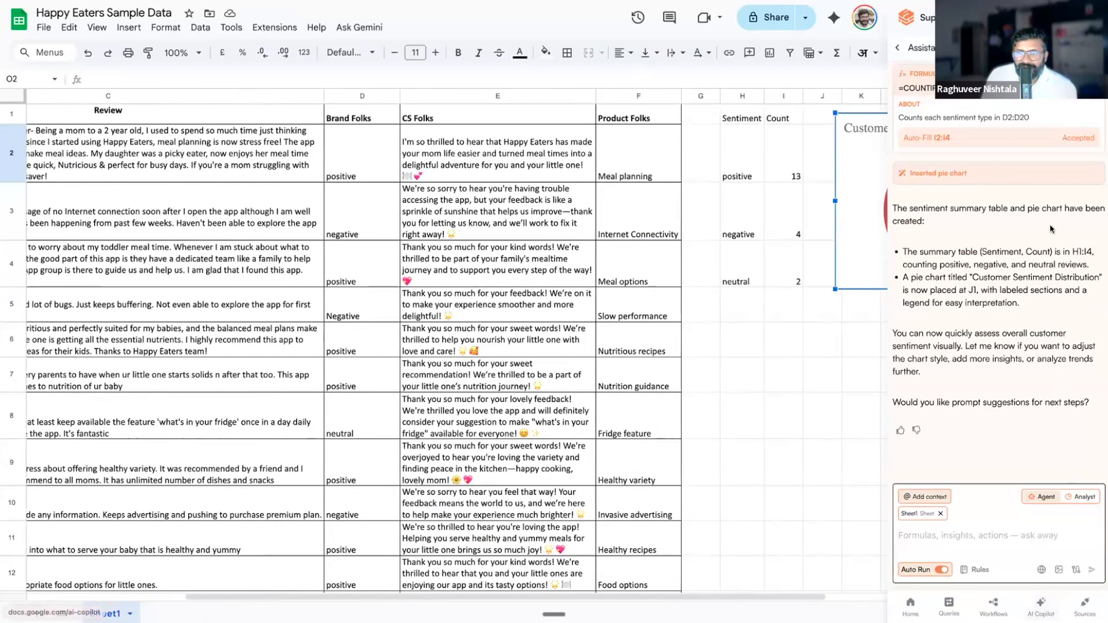
- Start a new AI Copilot chat and run its Organize Review Insights suggestion, producing a pivot table of average rating by sentiment
scroll(1042, 234, up, 10)
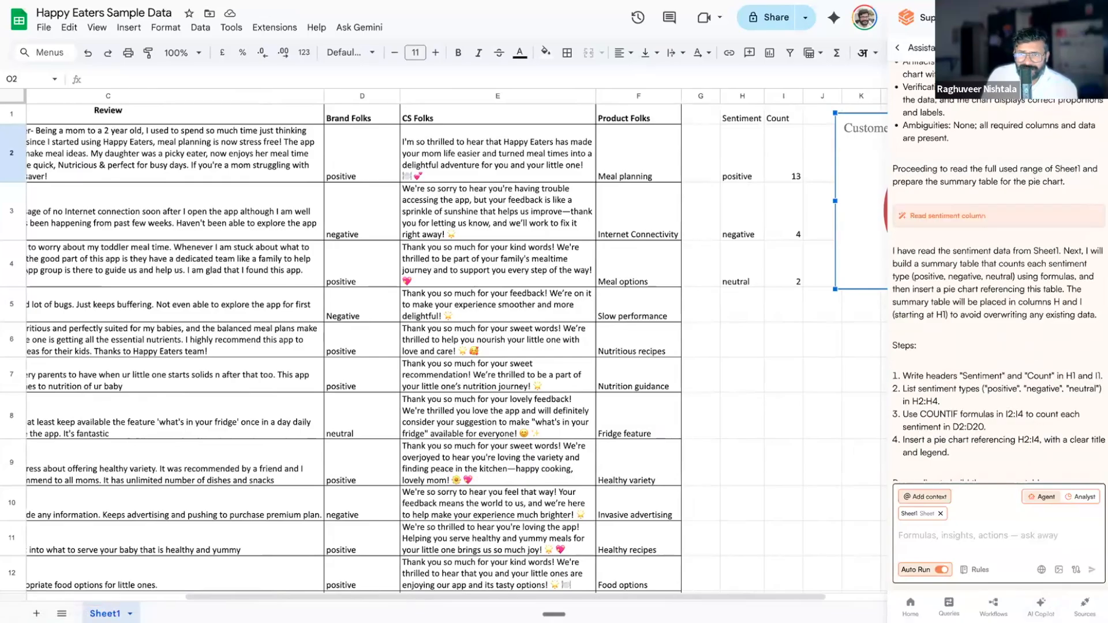
click(1075, 48)
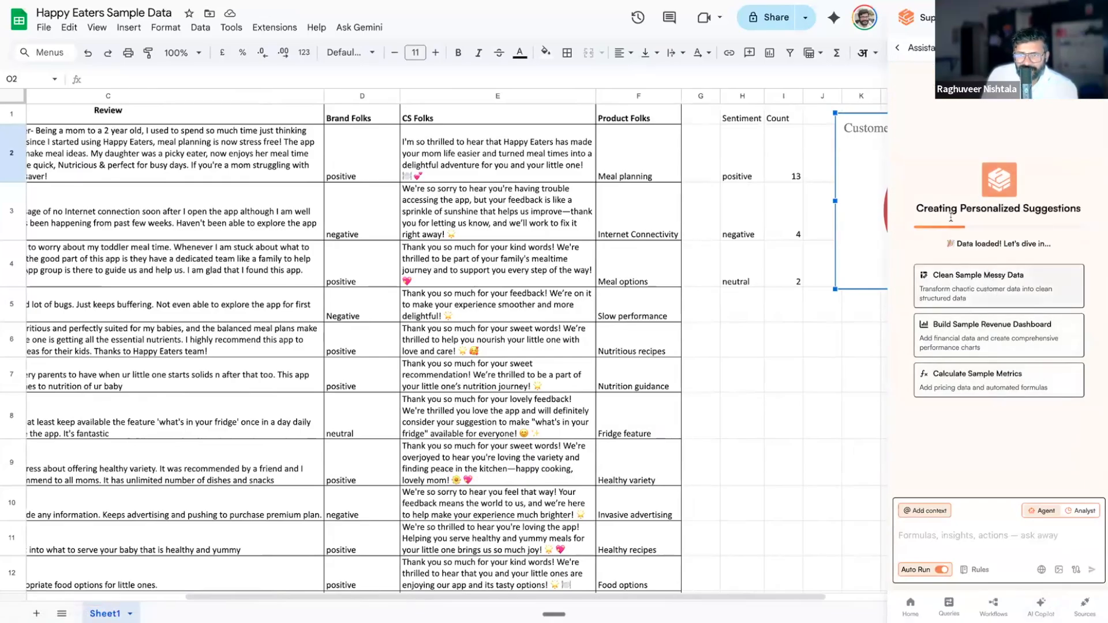
drag(917, 208, 1078, 211)
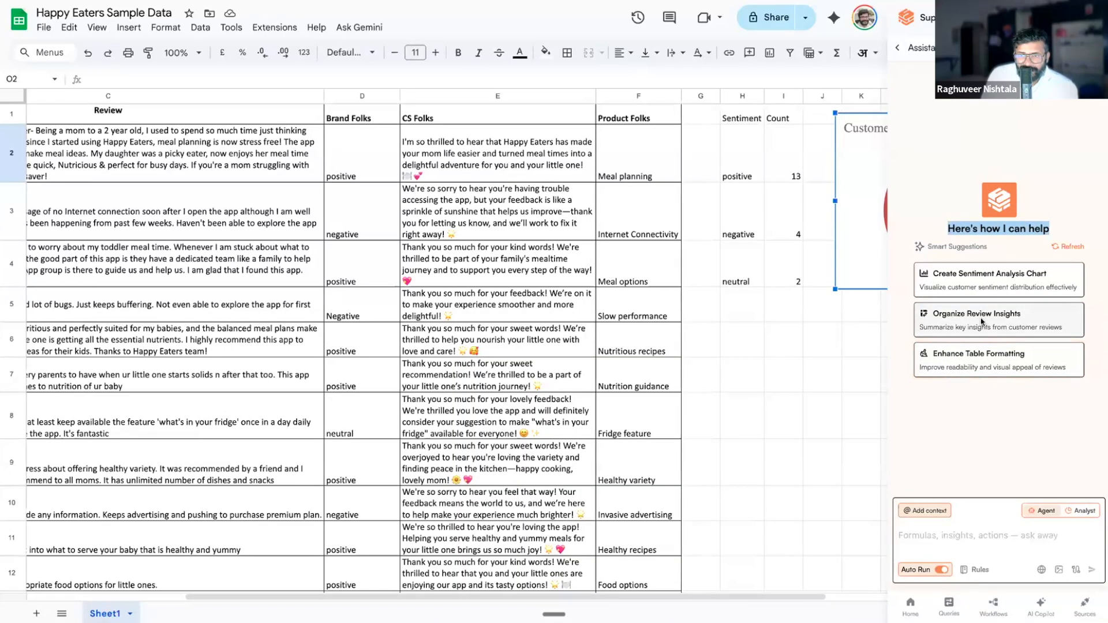
click(983, 322)
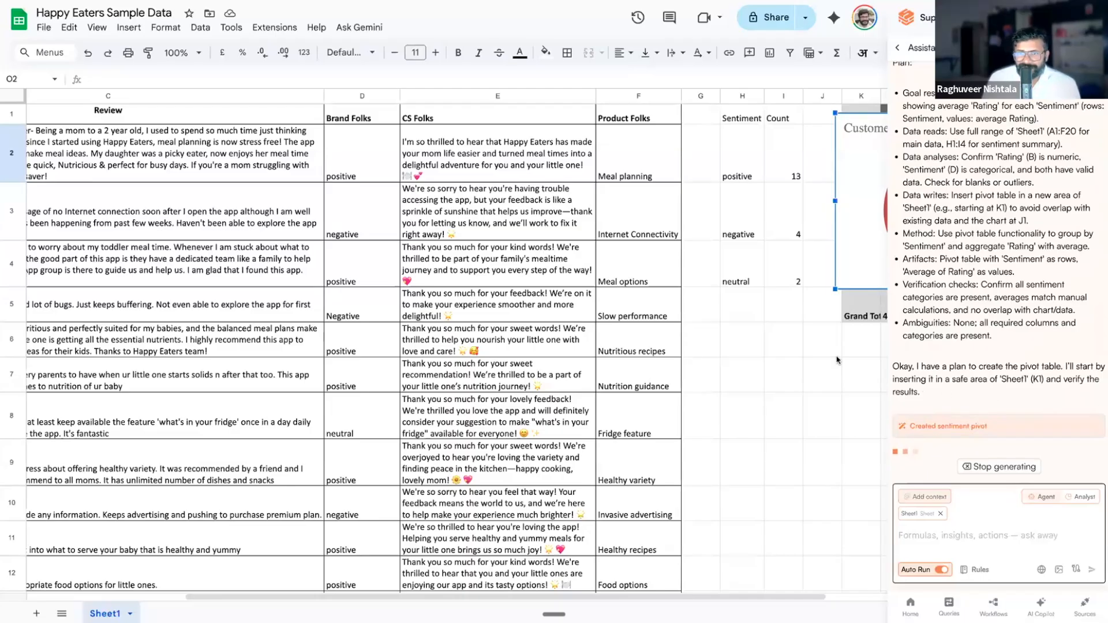
- Move the pie chart below the summary and pivot tables, starting around row 8, and widen column K to fit its labels
scroll(803, 353, right, 5)
drag(688, 237, 583, 504)
drag(630, 538, 659, 557)
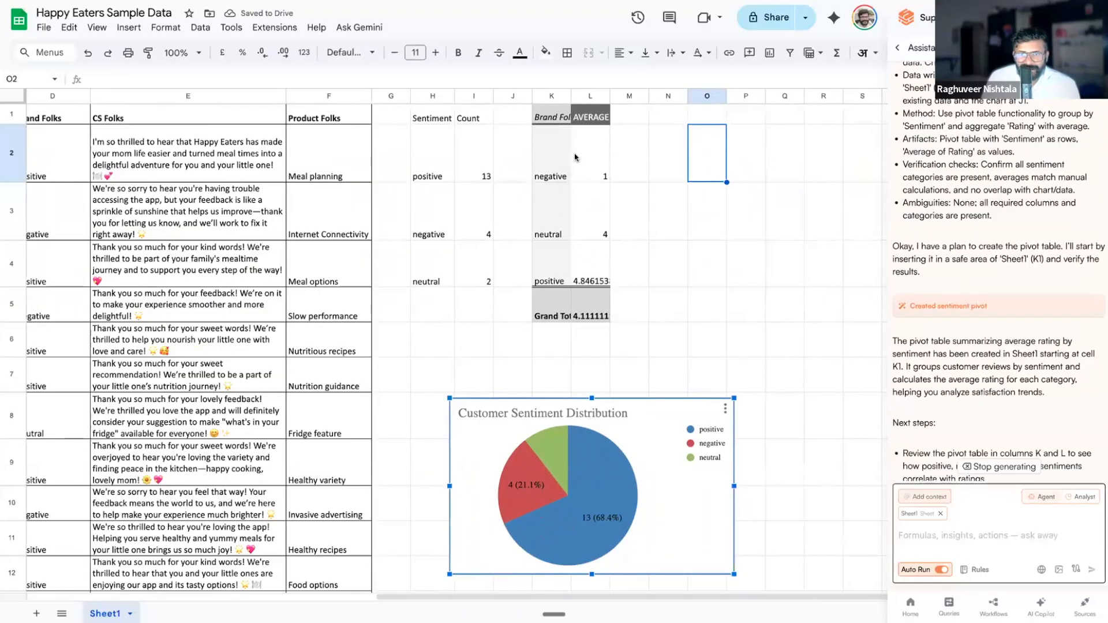
drag(570, 92, 581, 92)
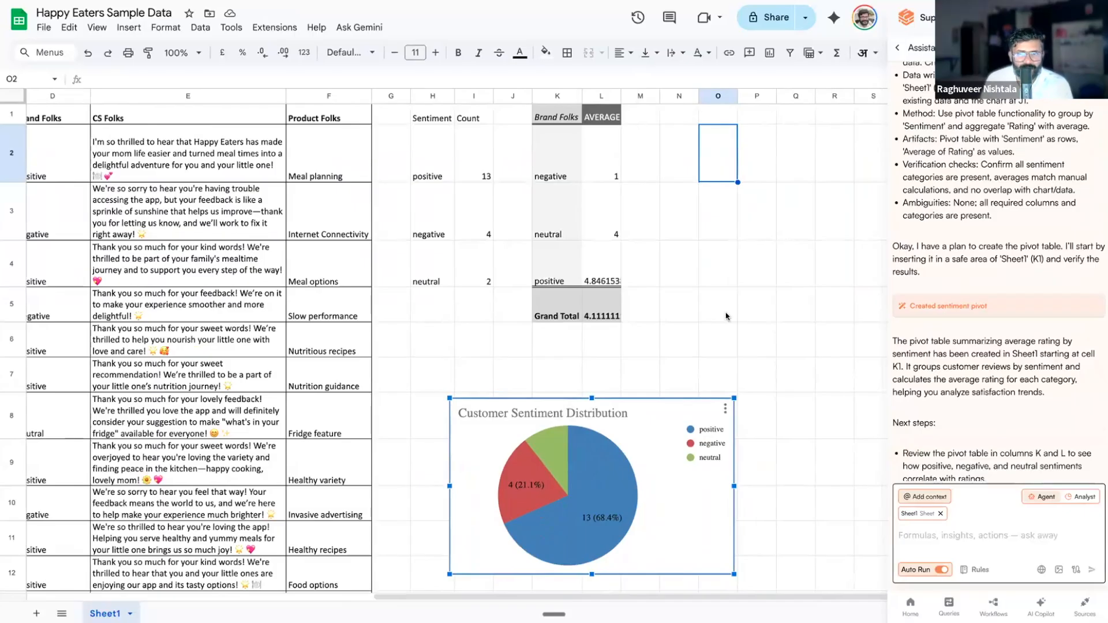
click(230, 205)
key(Left)
key(Left)
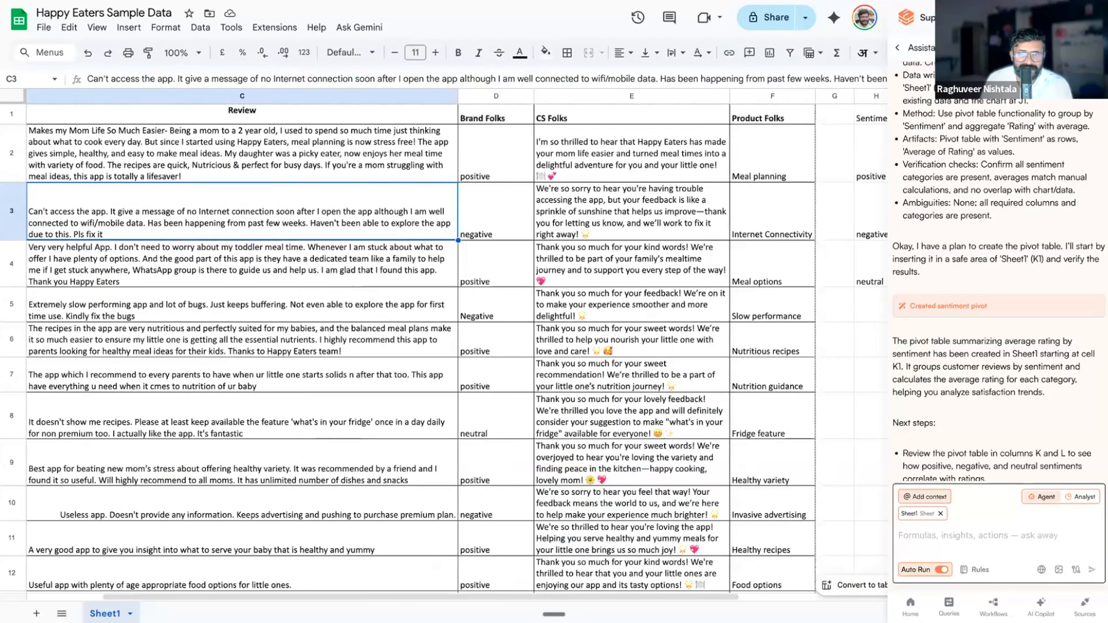
key(Left)
key(Left)
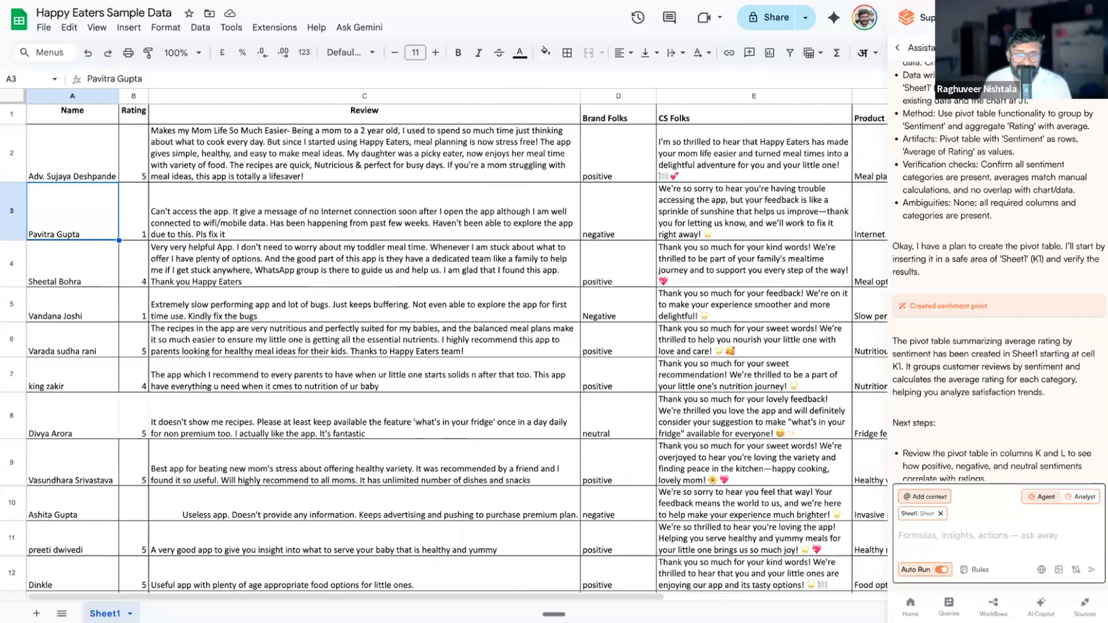